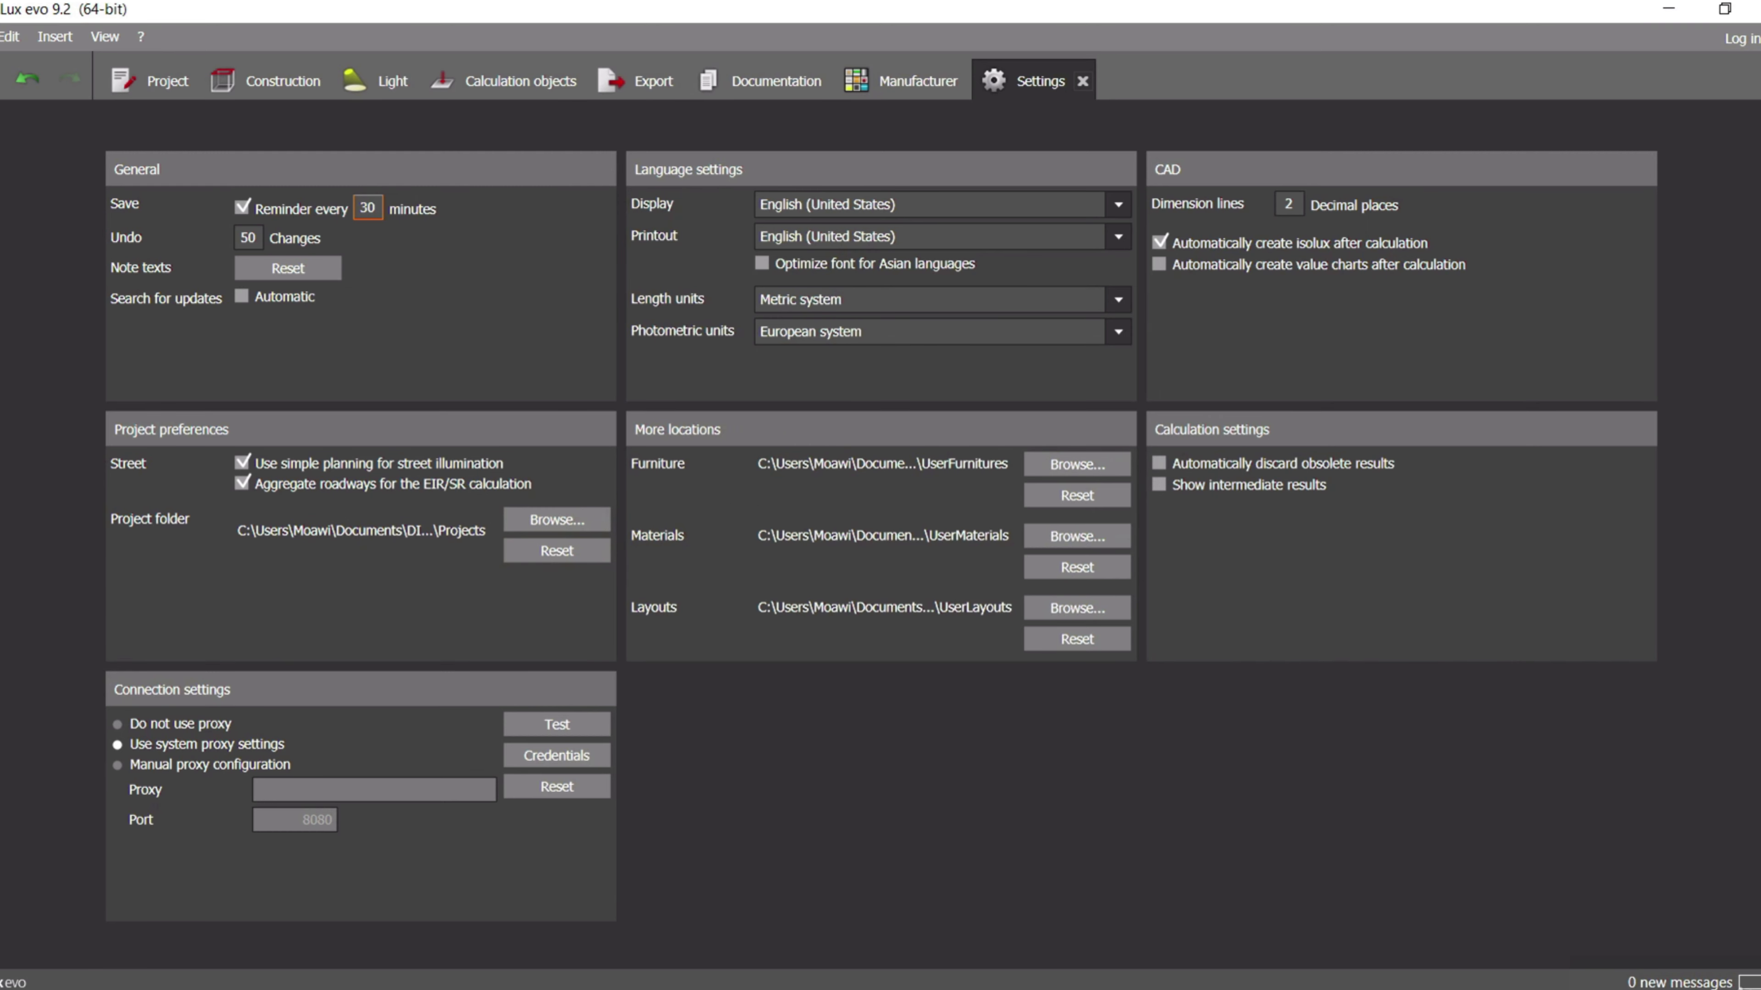
- Open the standards settings and look through the available regional standards, keeping Europa
left_click(0, 36)
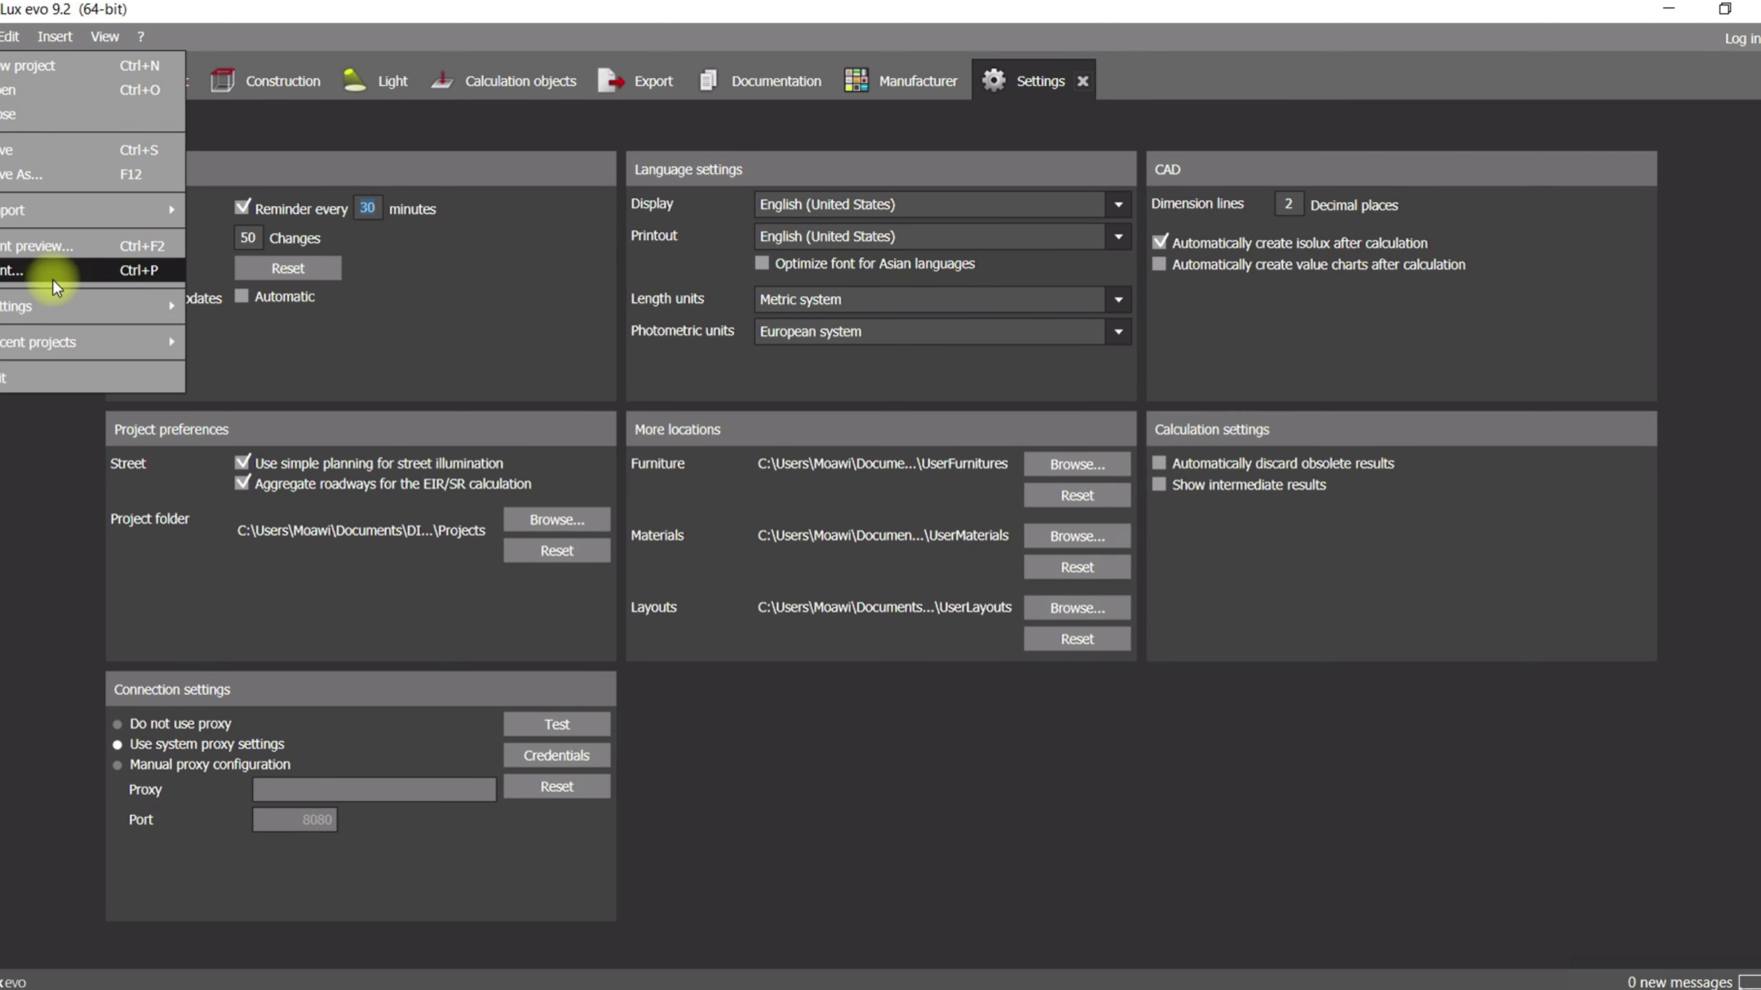
mouse_move(77, 307)
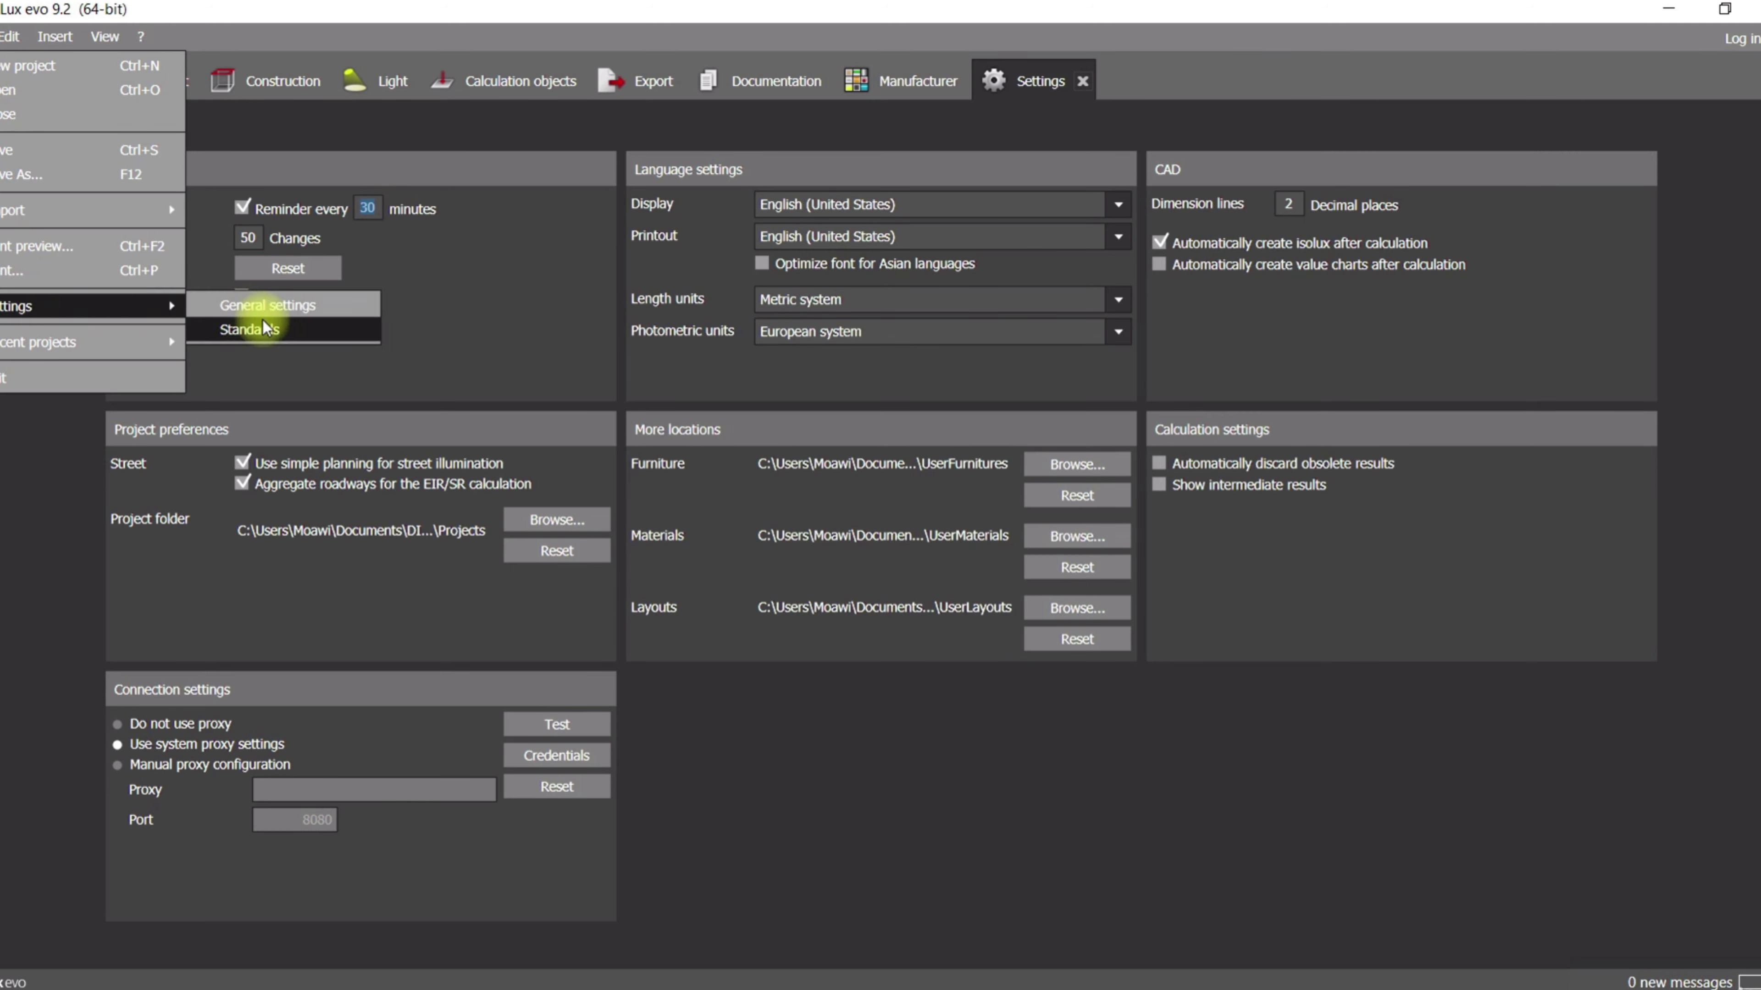
left_click(288, 328)
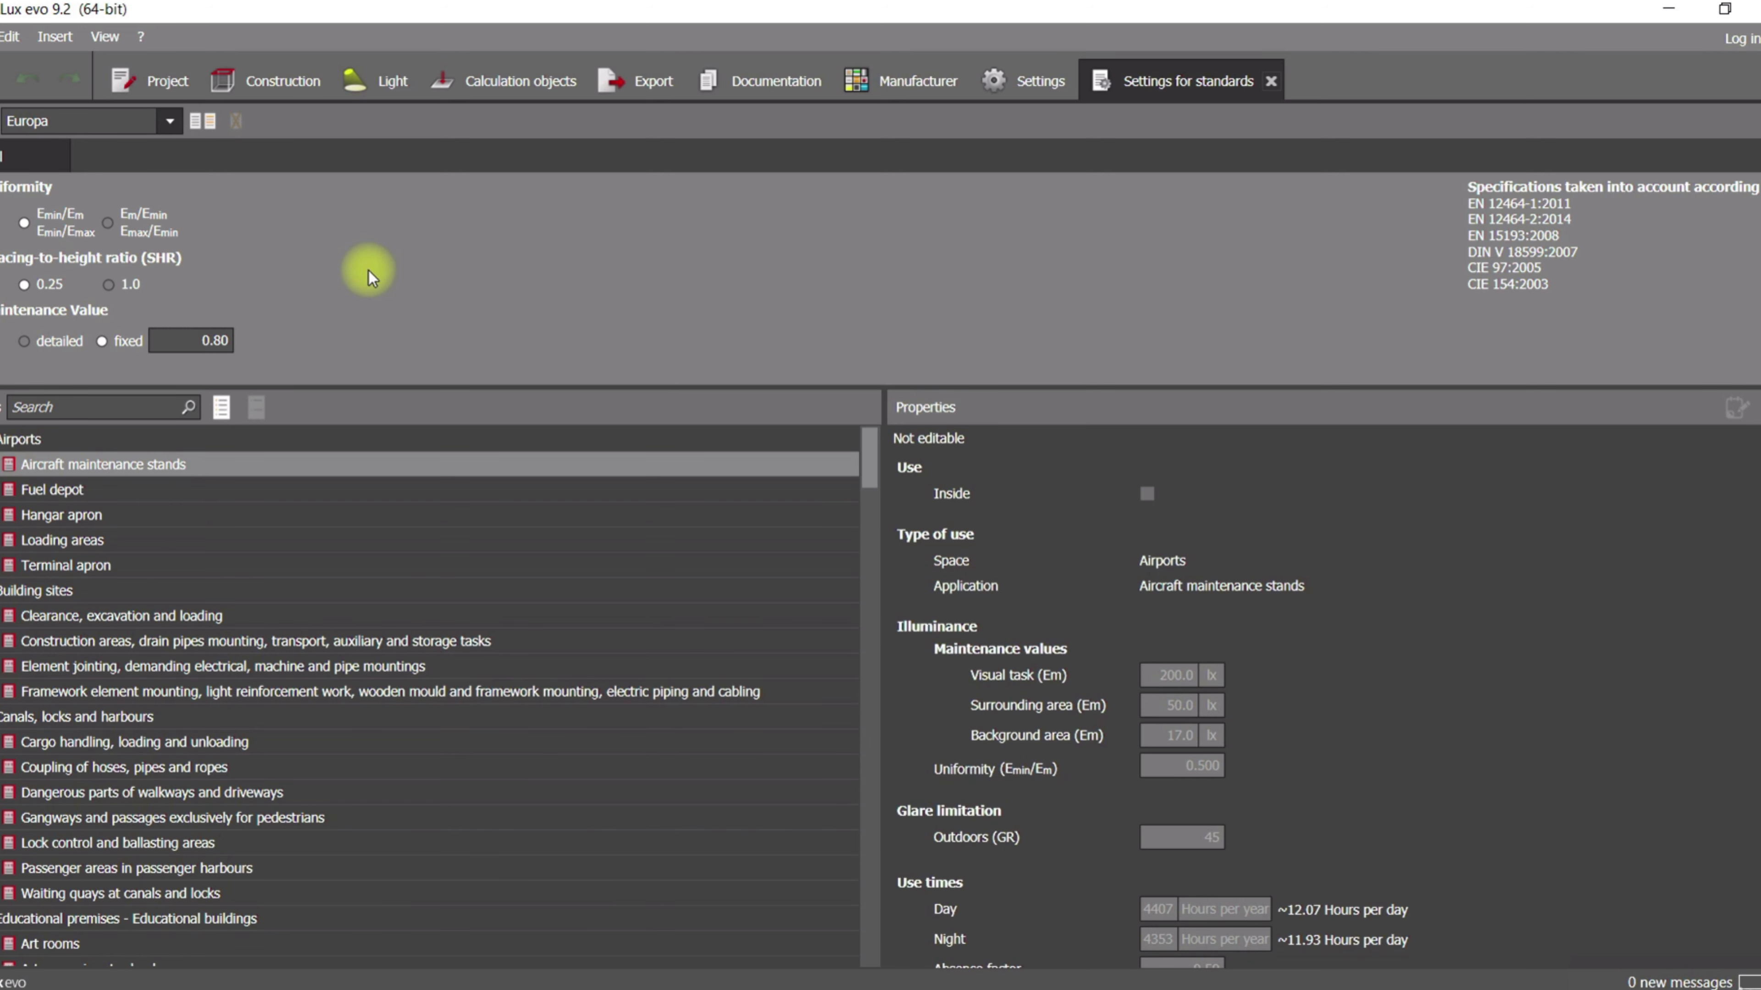
left_click(167, 122)
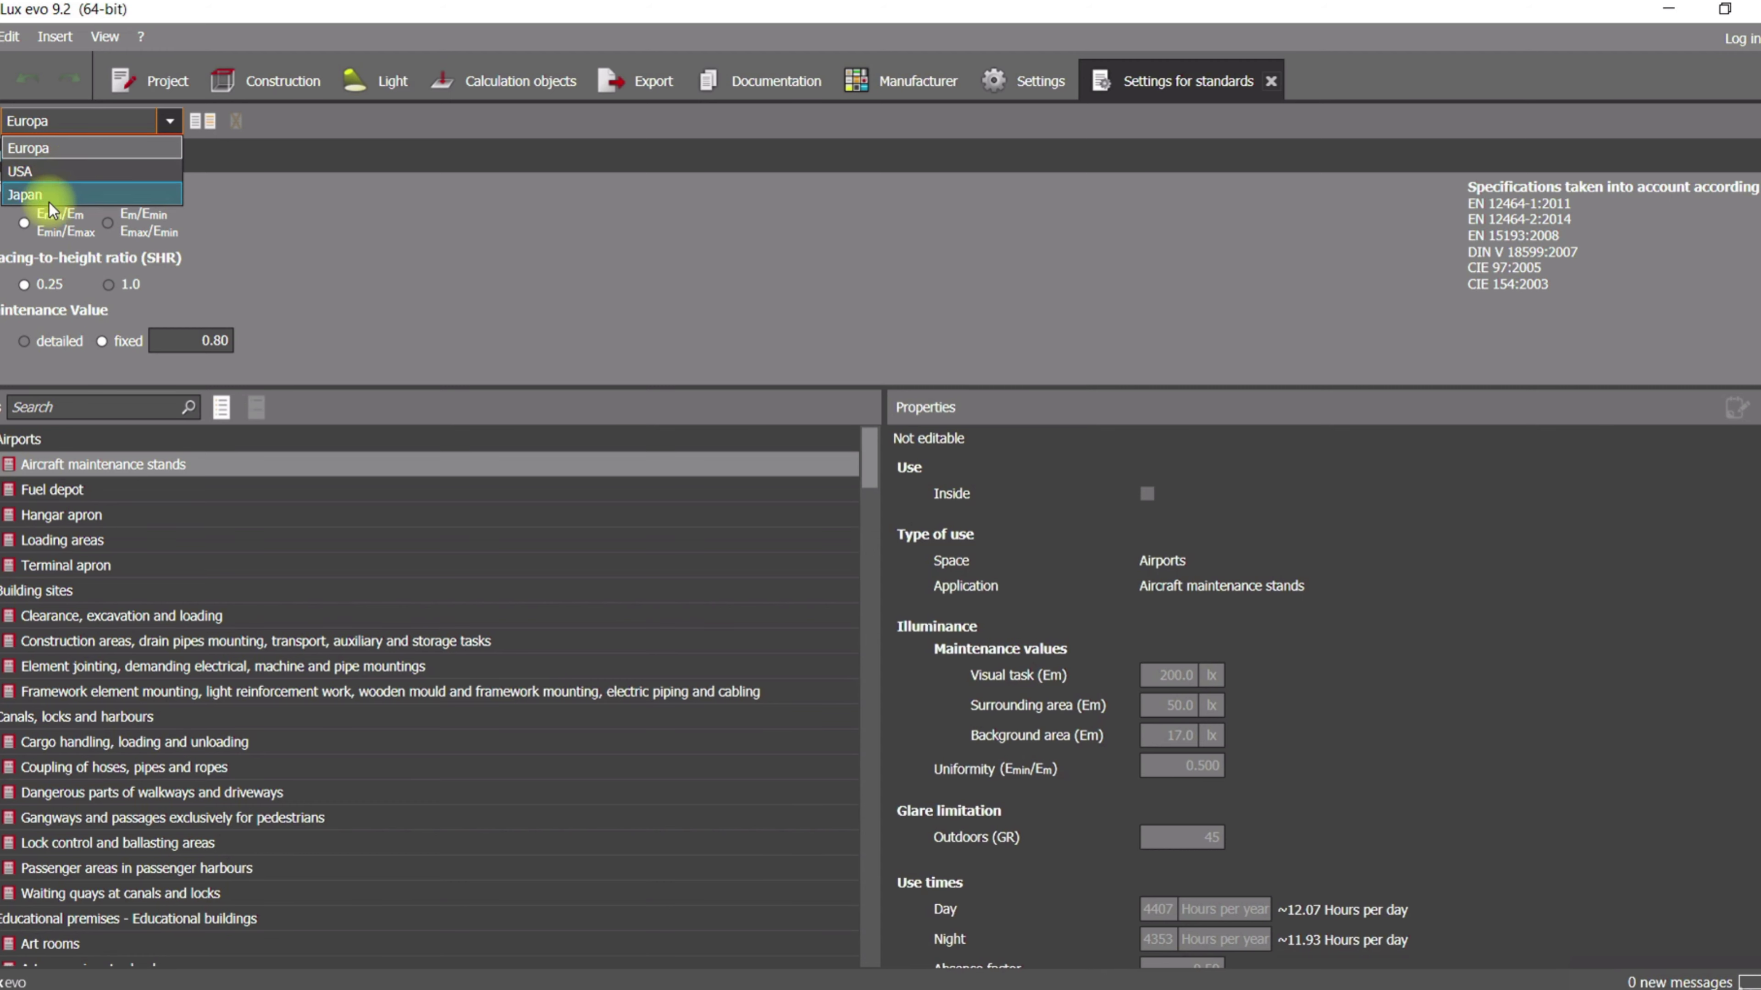
left_click(429, 223)
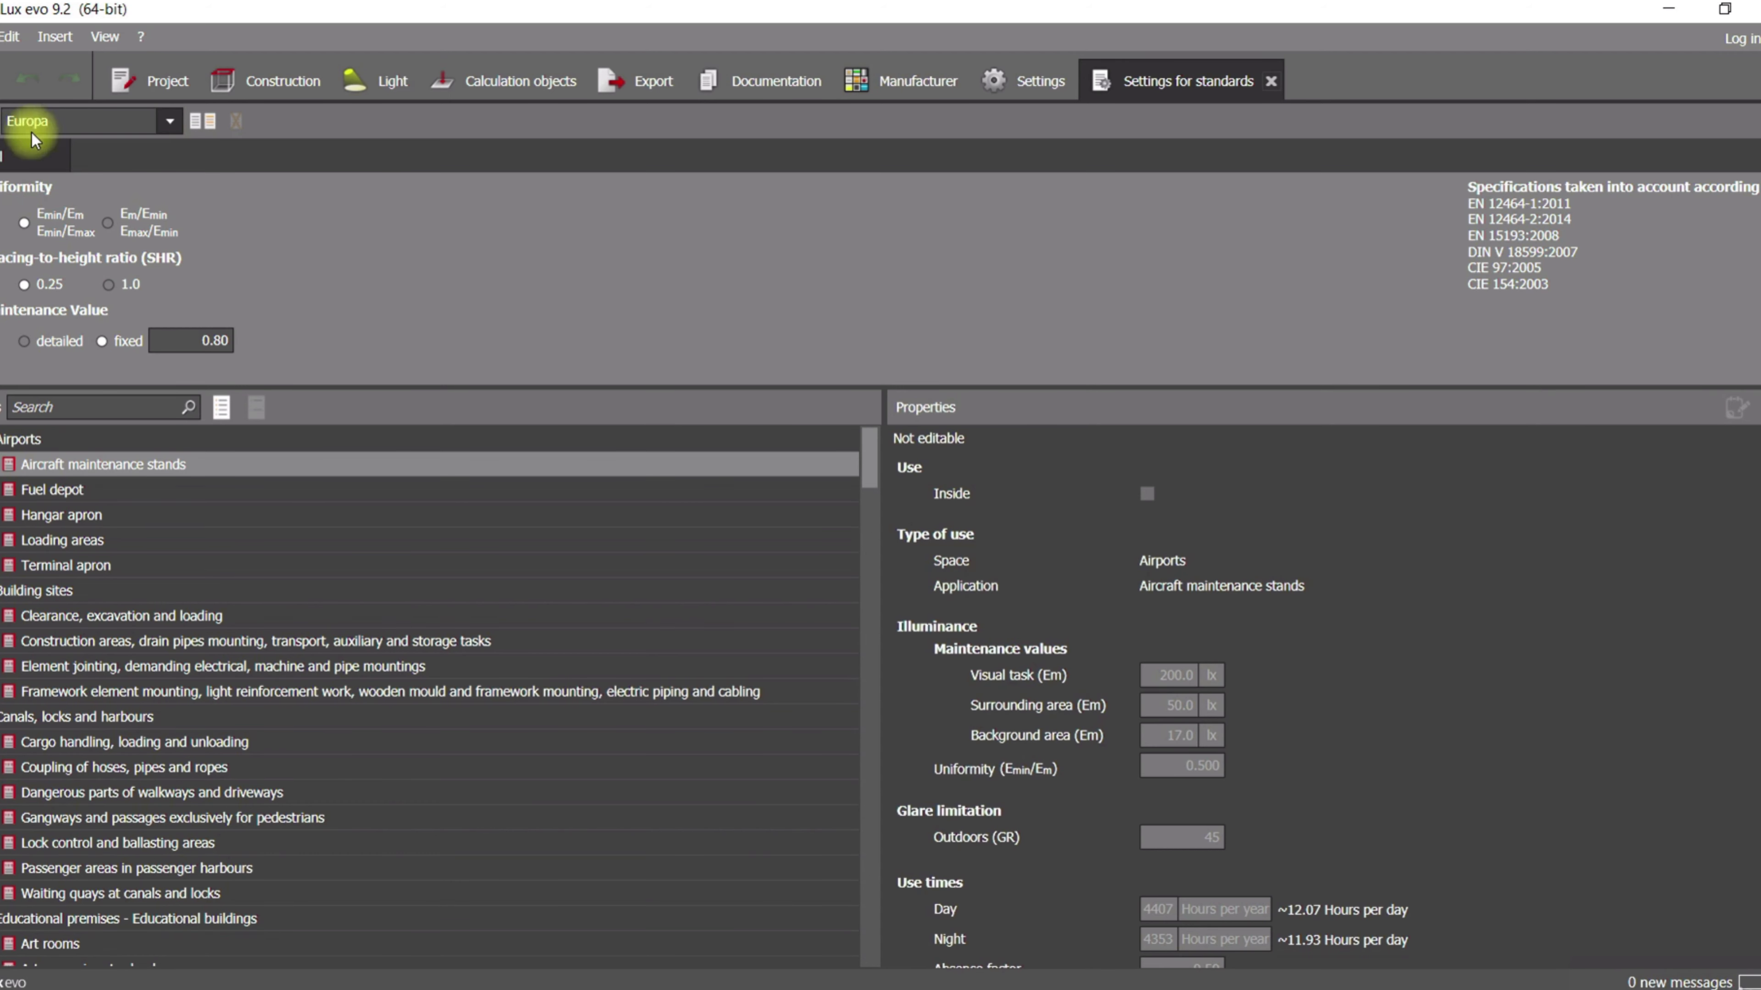
- Create a new project of the Outdoor and building planning type
left_click(0, 37)
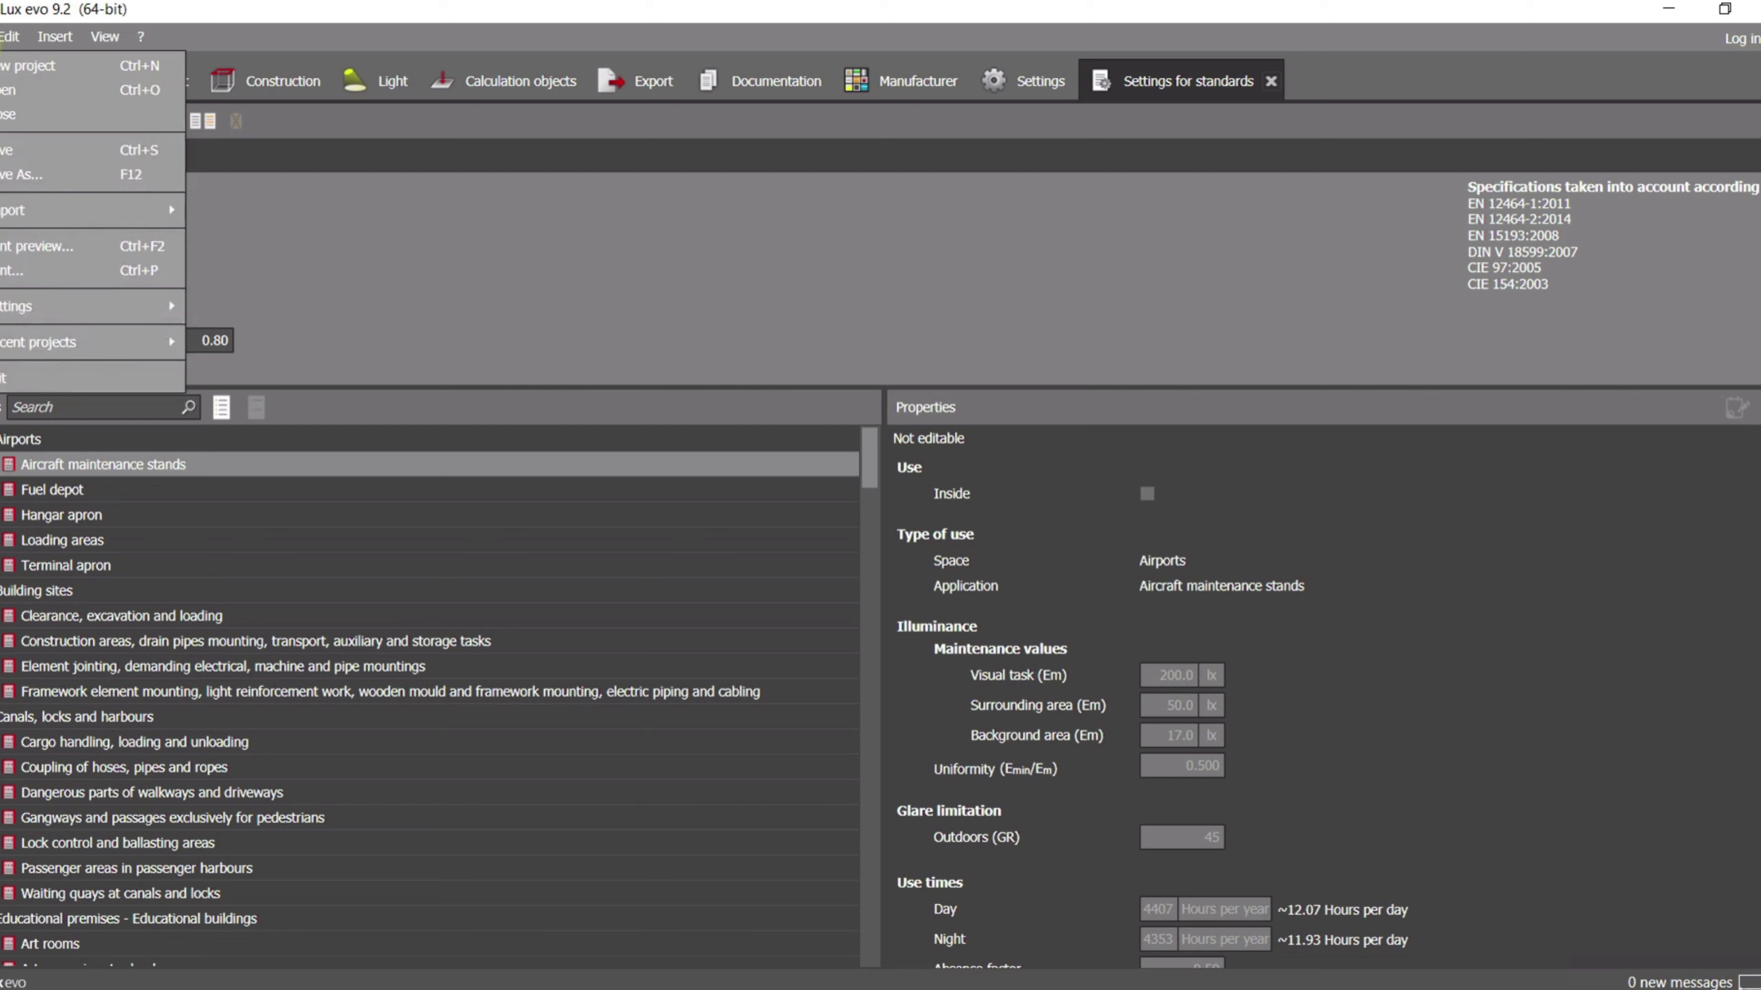
left_click(88, 10)
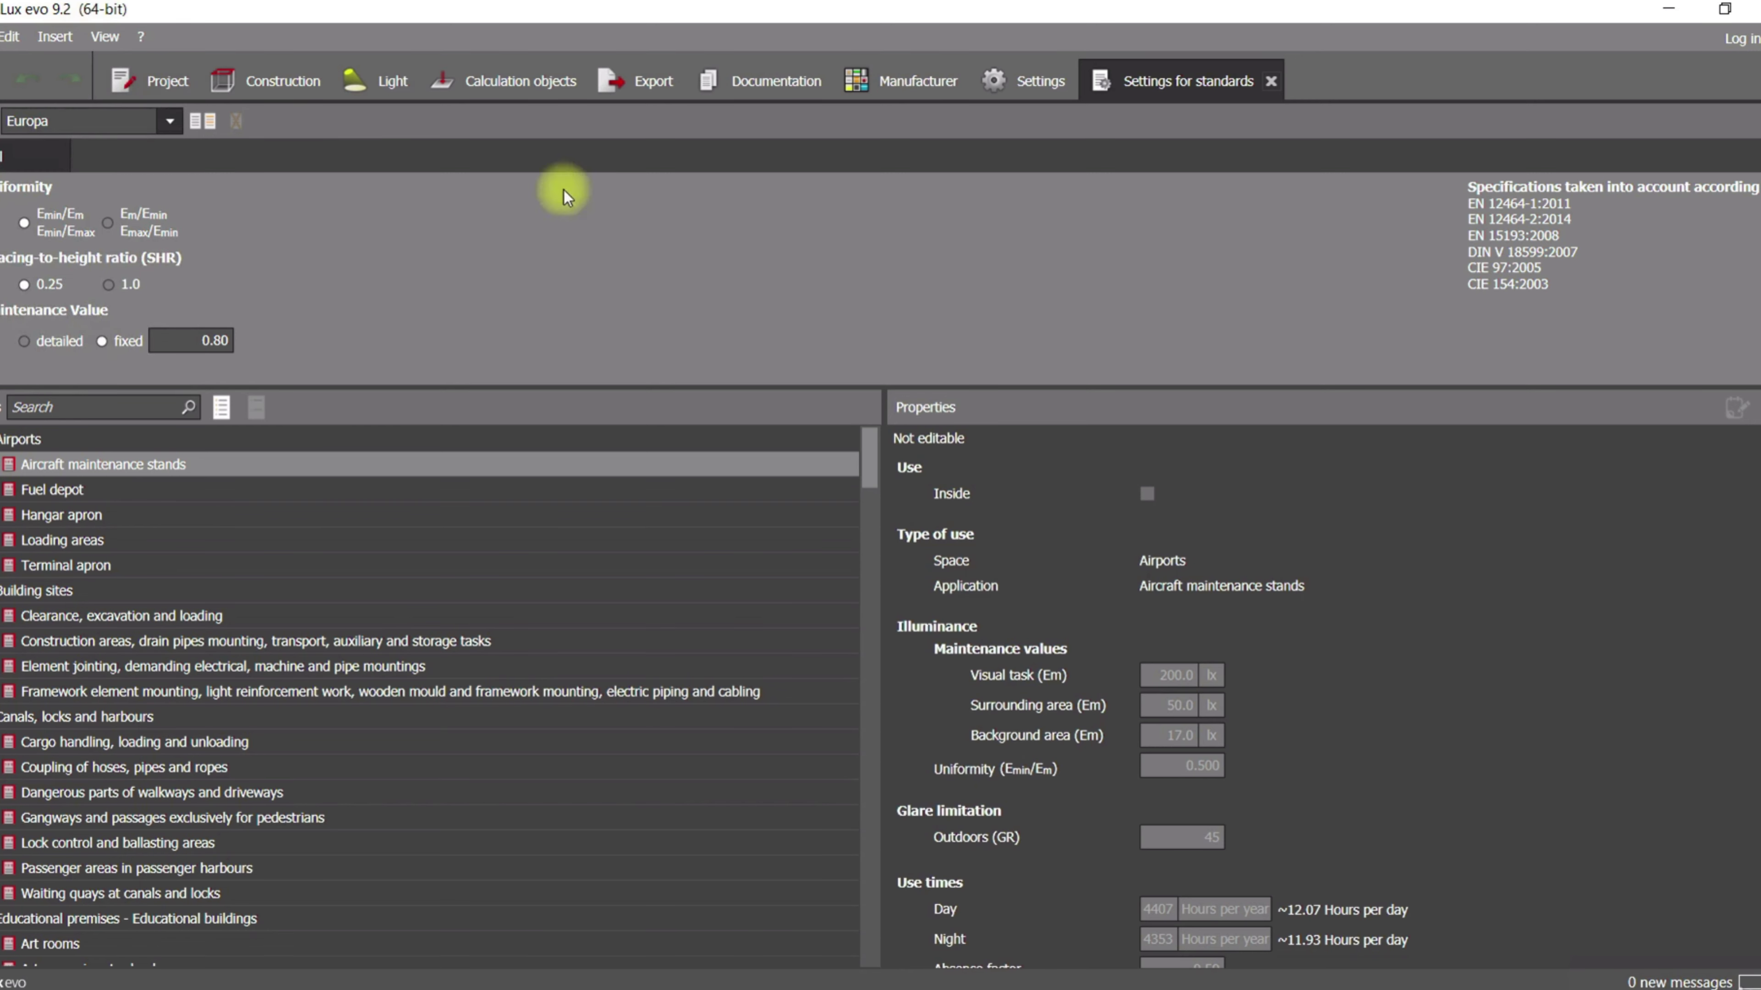
left_click(2, 37)
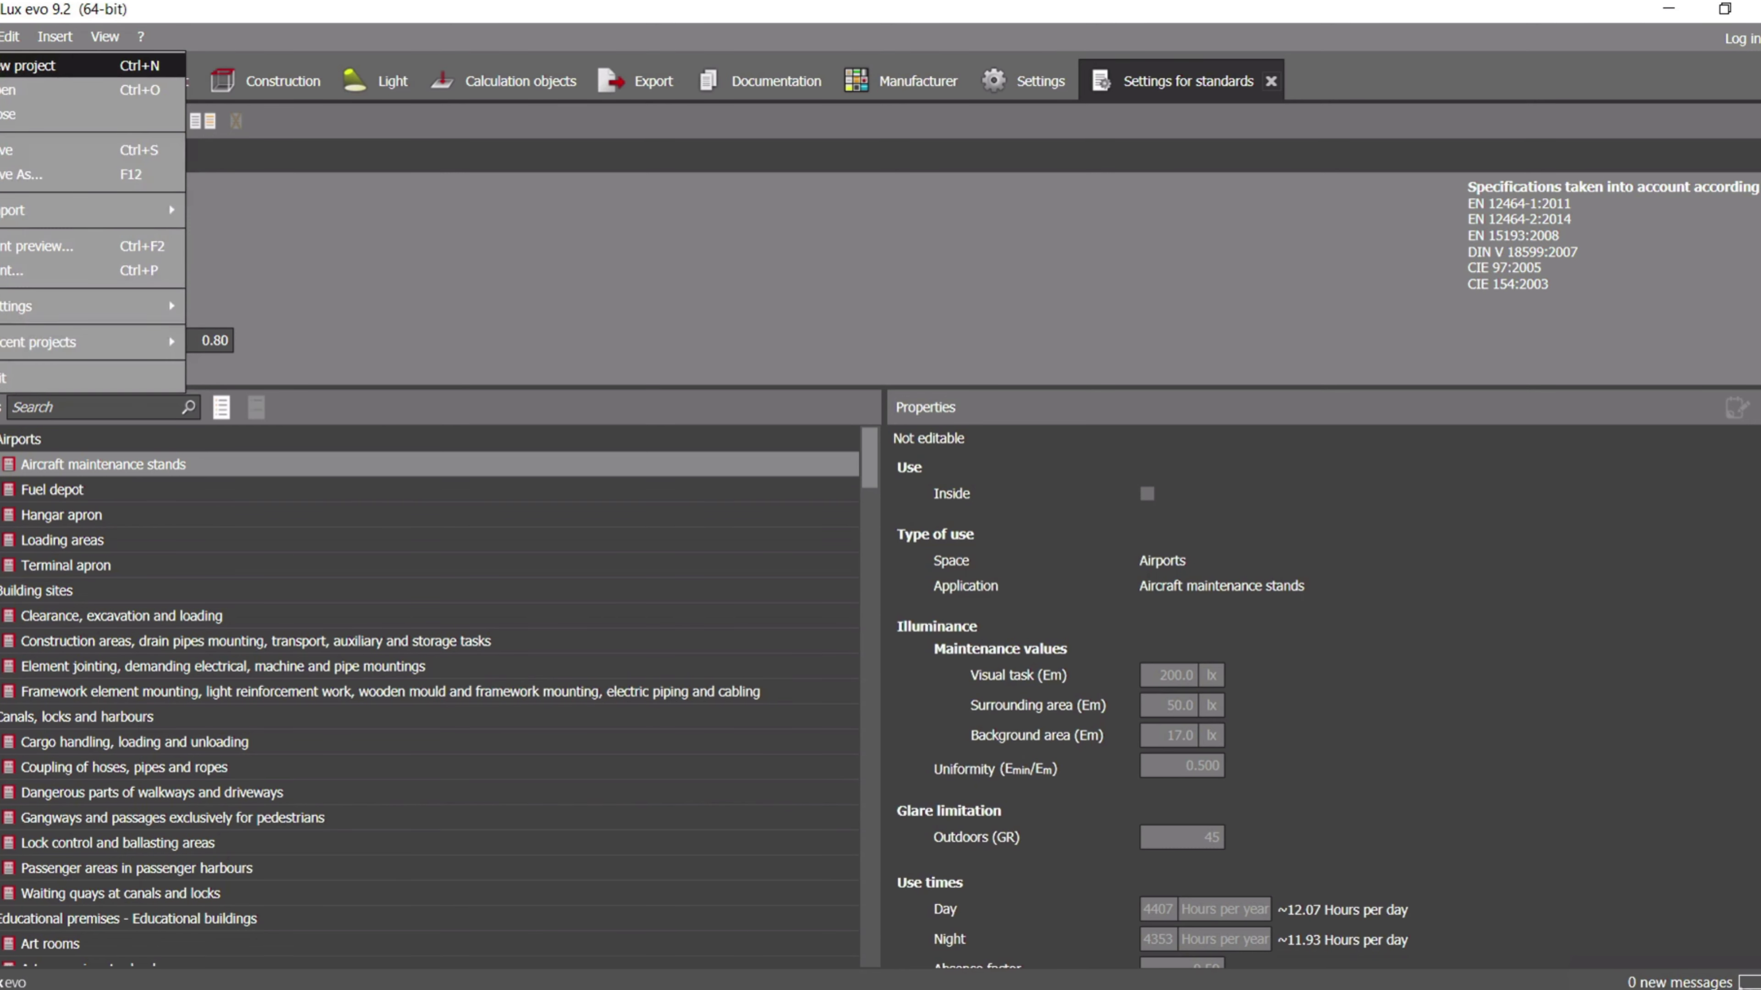
left_click(1, 37)
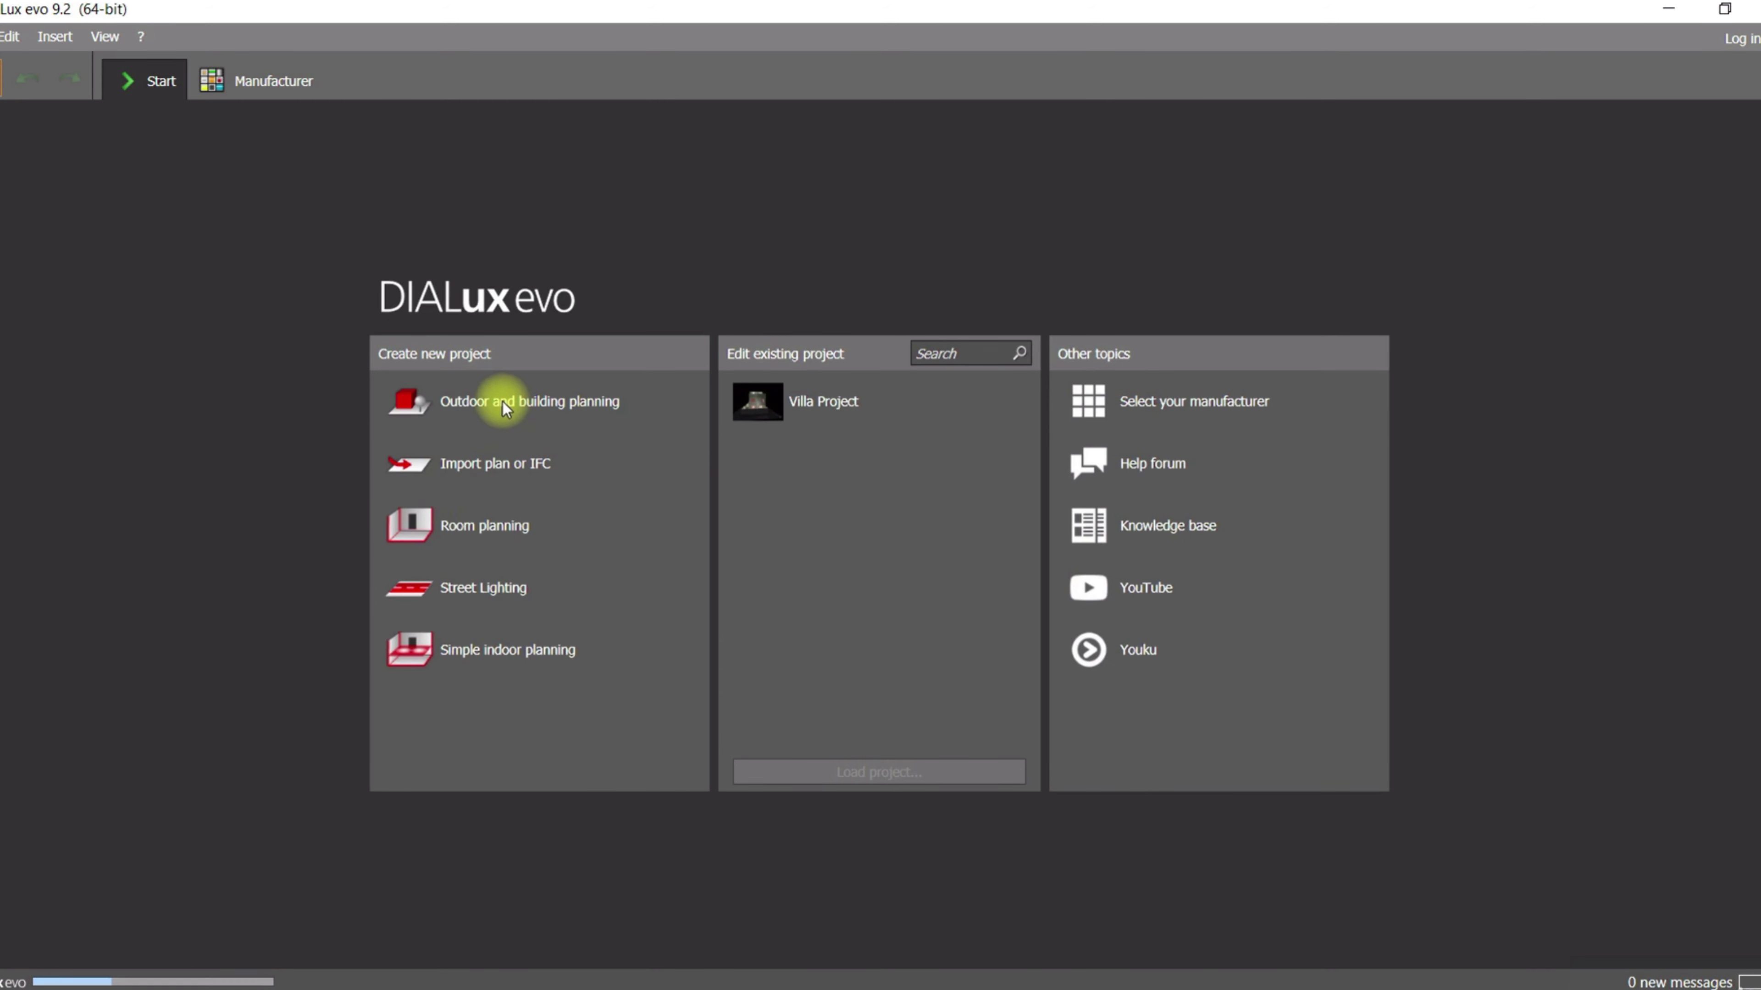
left_click(502, 402)
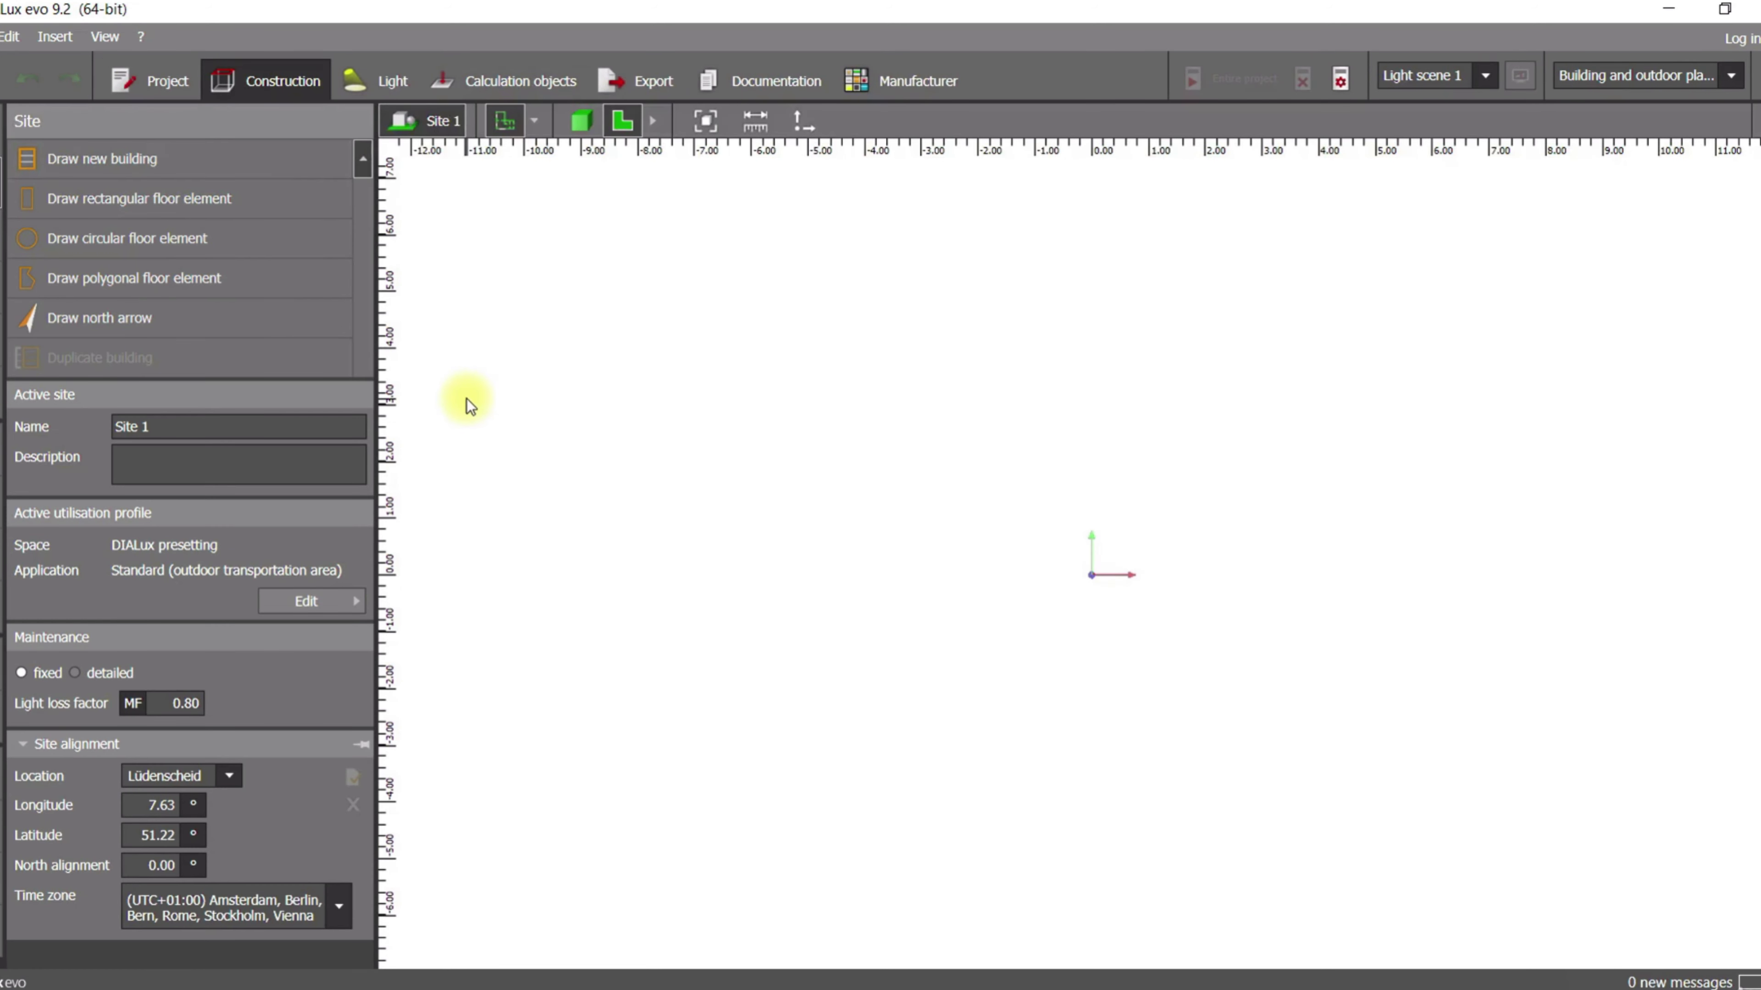
- Load the plan file 01 Ground ARCH.dwg from the 05 Simple Villa Drawing folder into the site
middle_click_drag(631, 374, 505, 416)
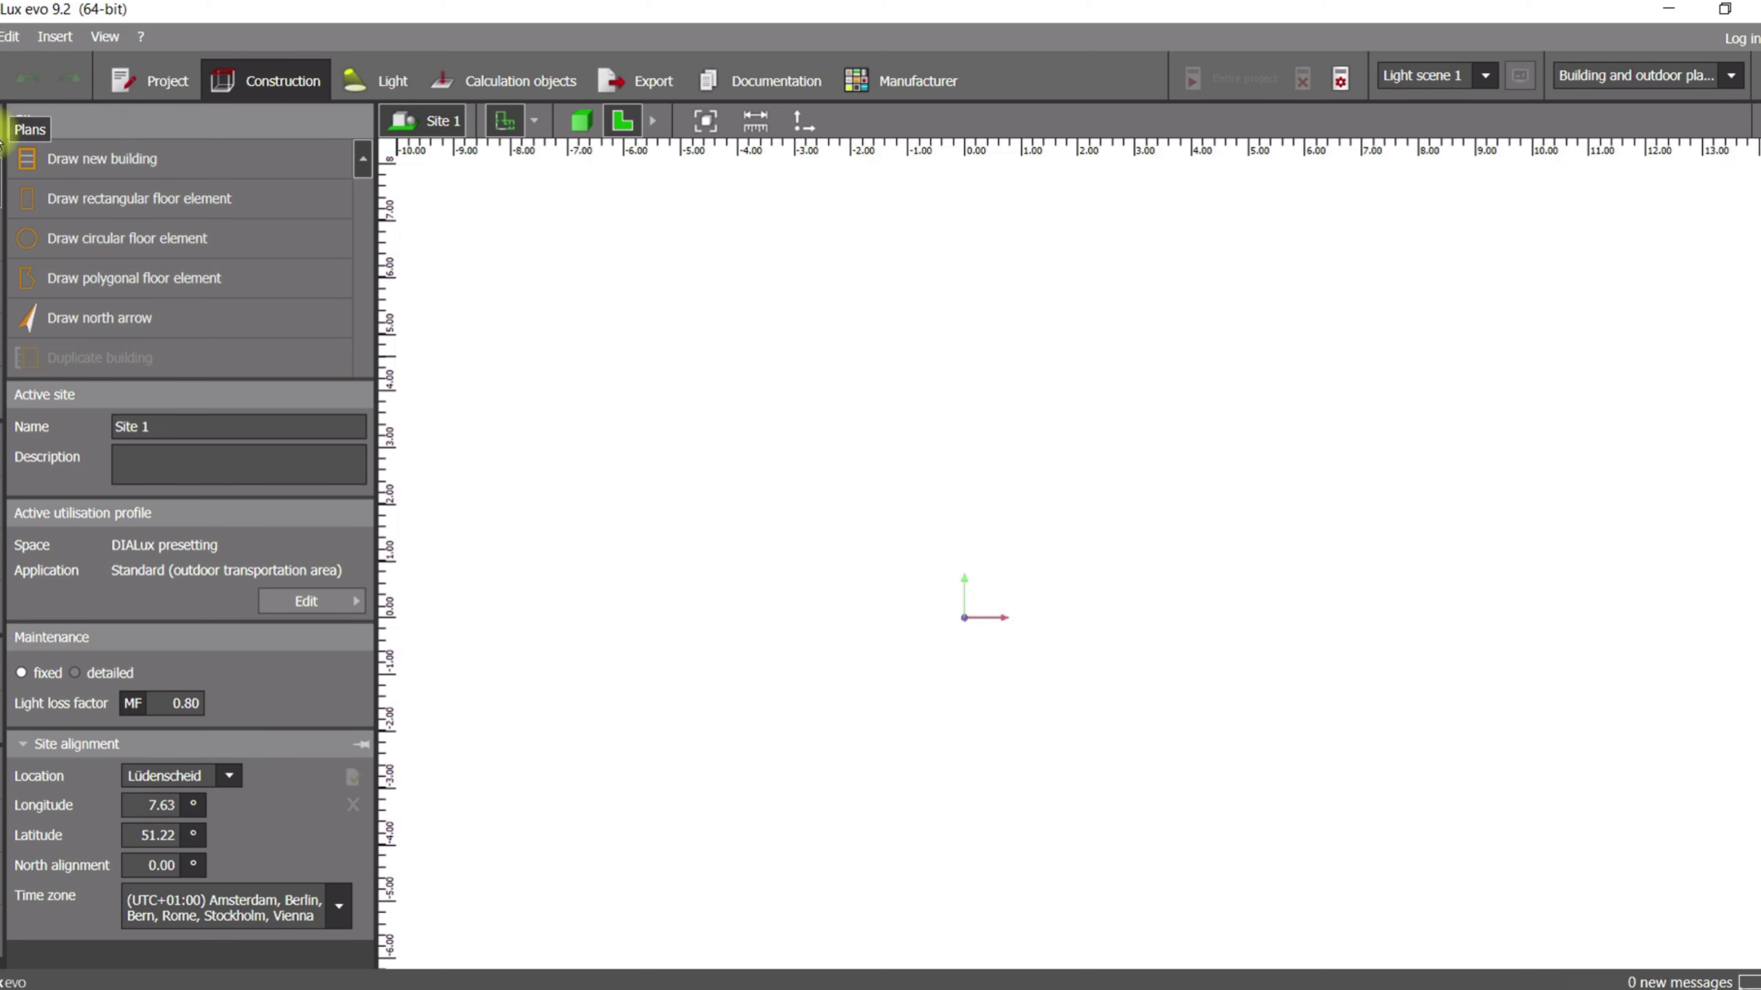
left_click(3, 131)
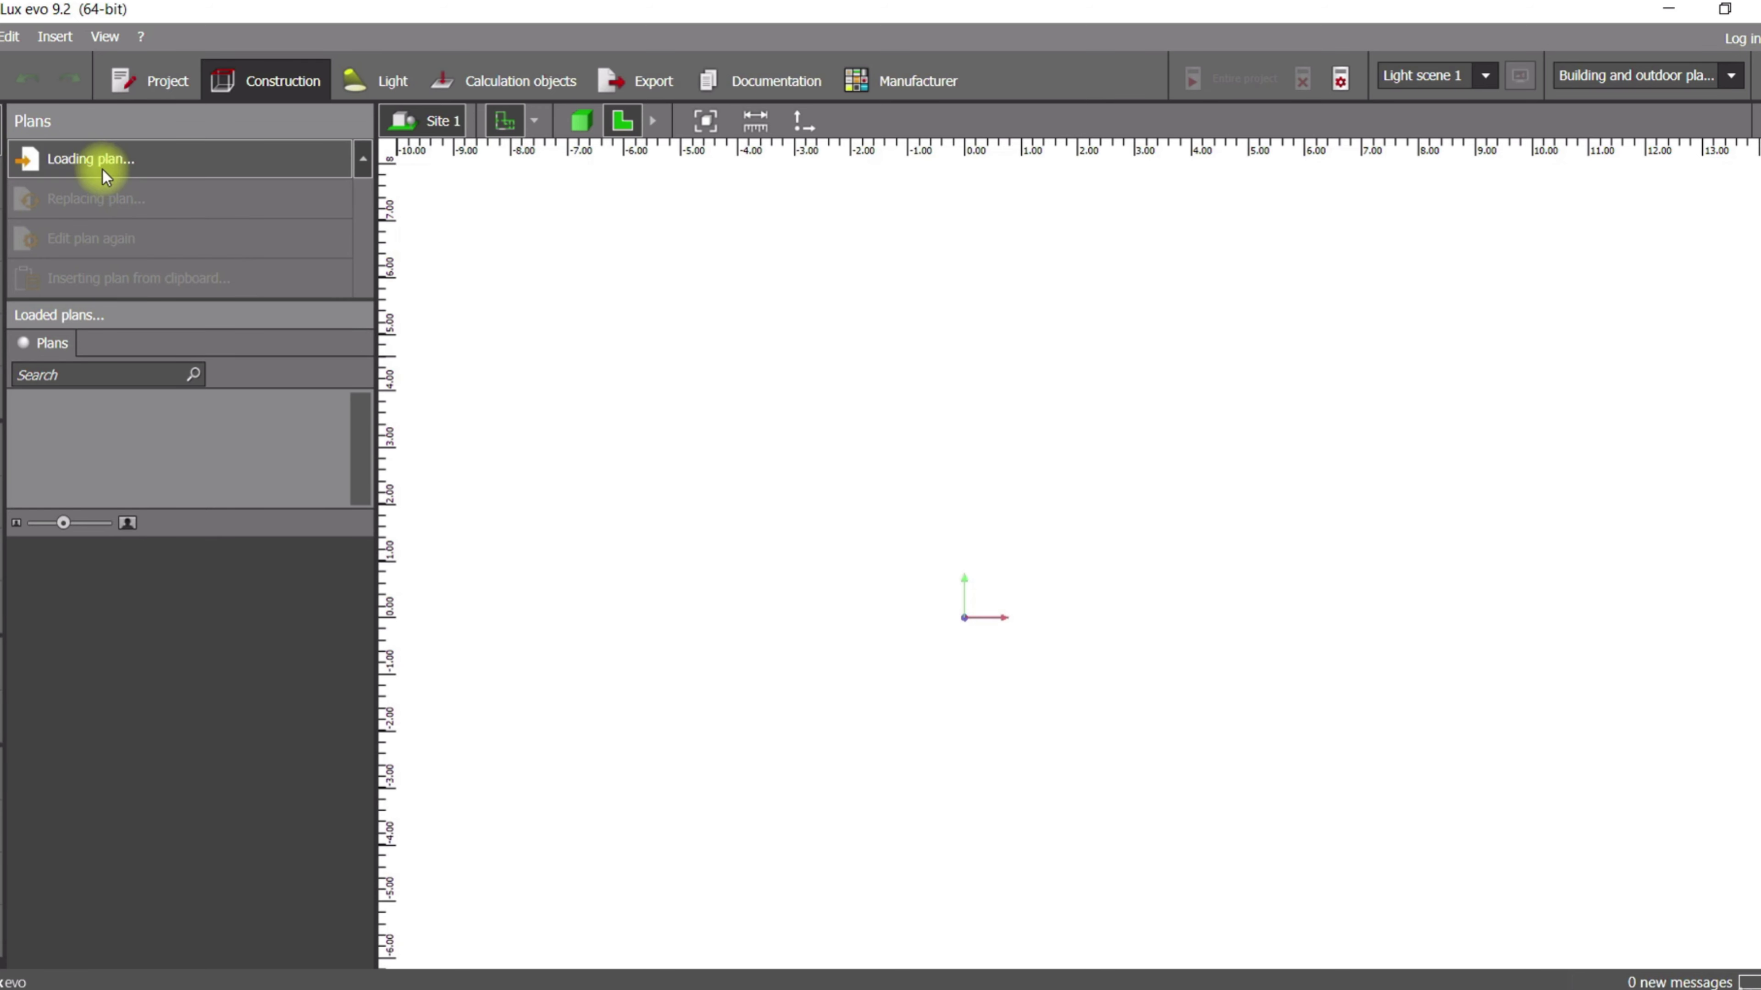
left_click(81, 159)
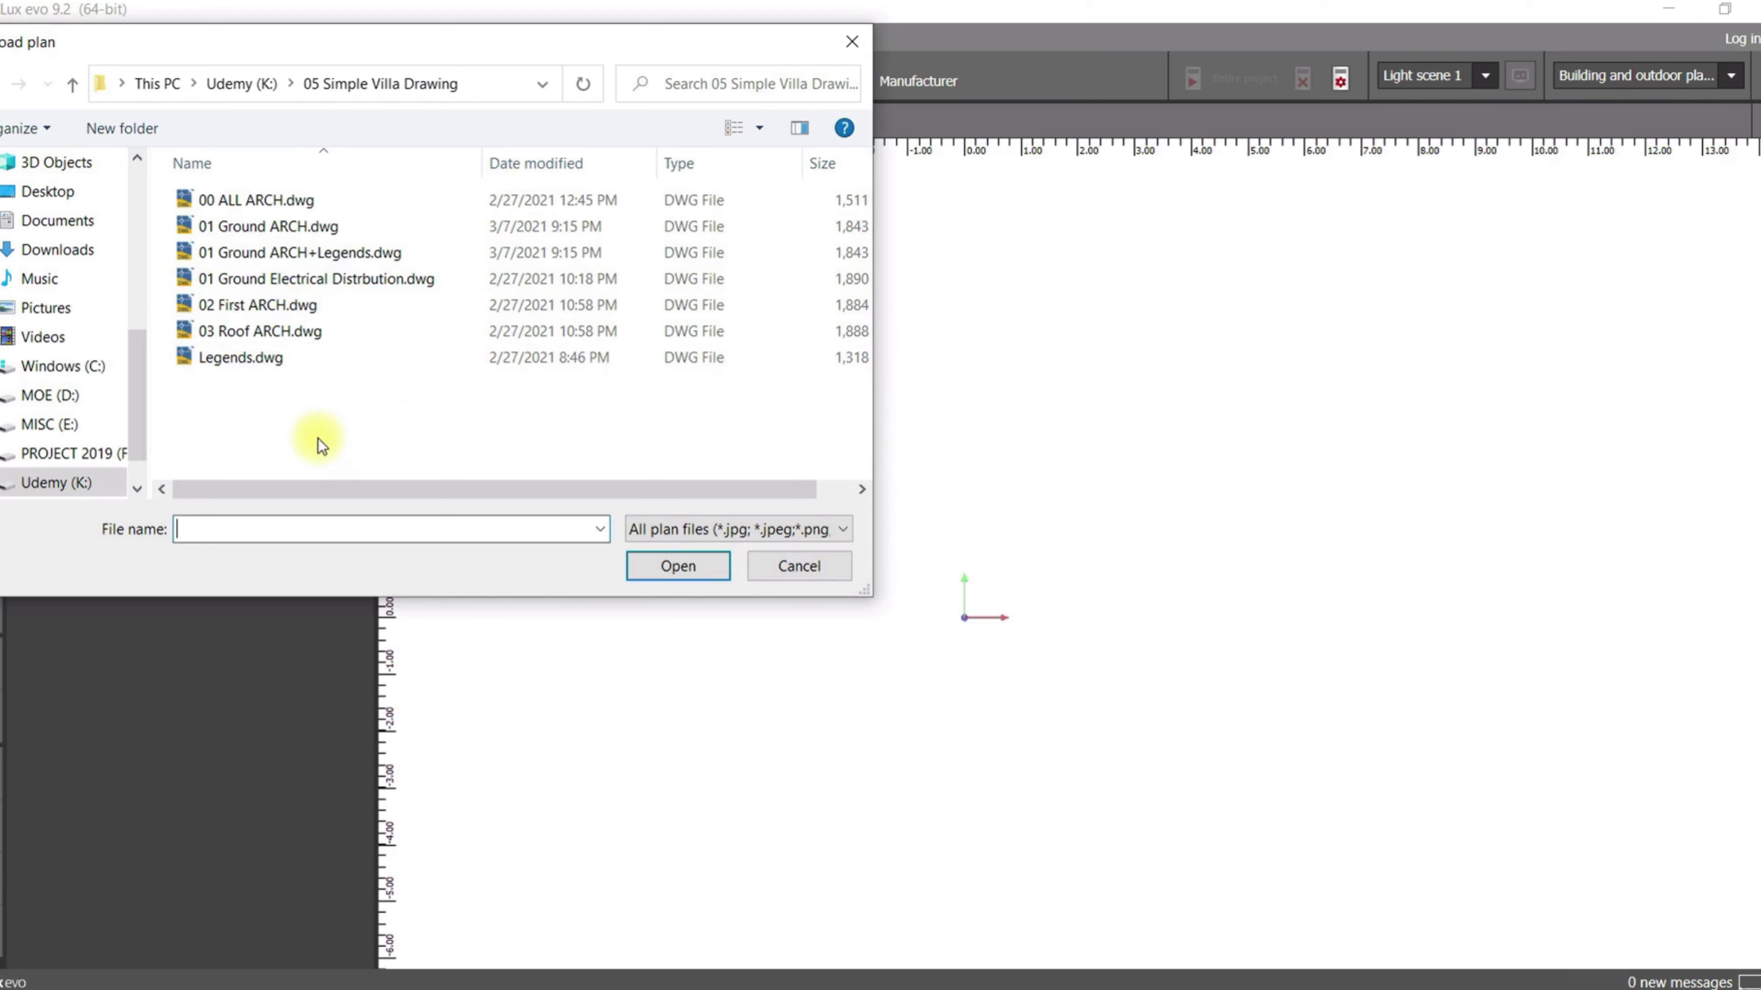
double_click(228, 230)
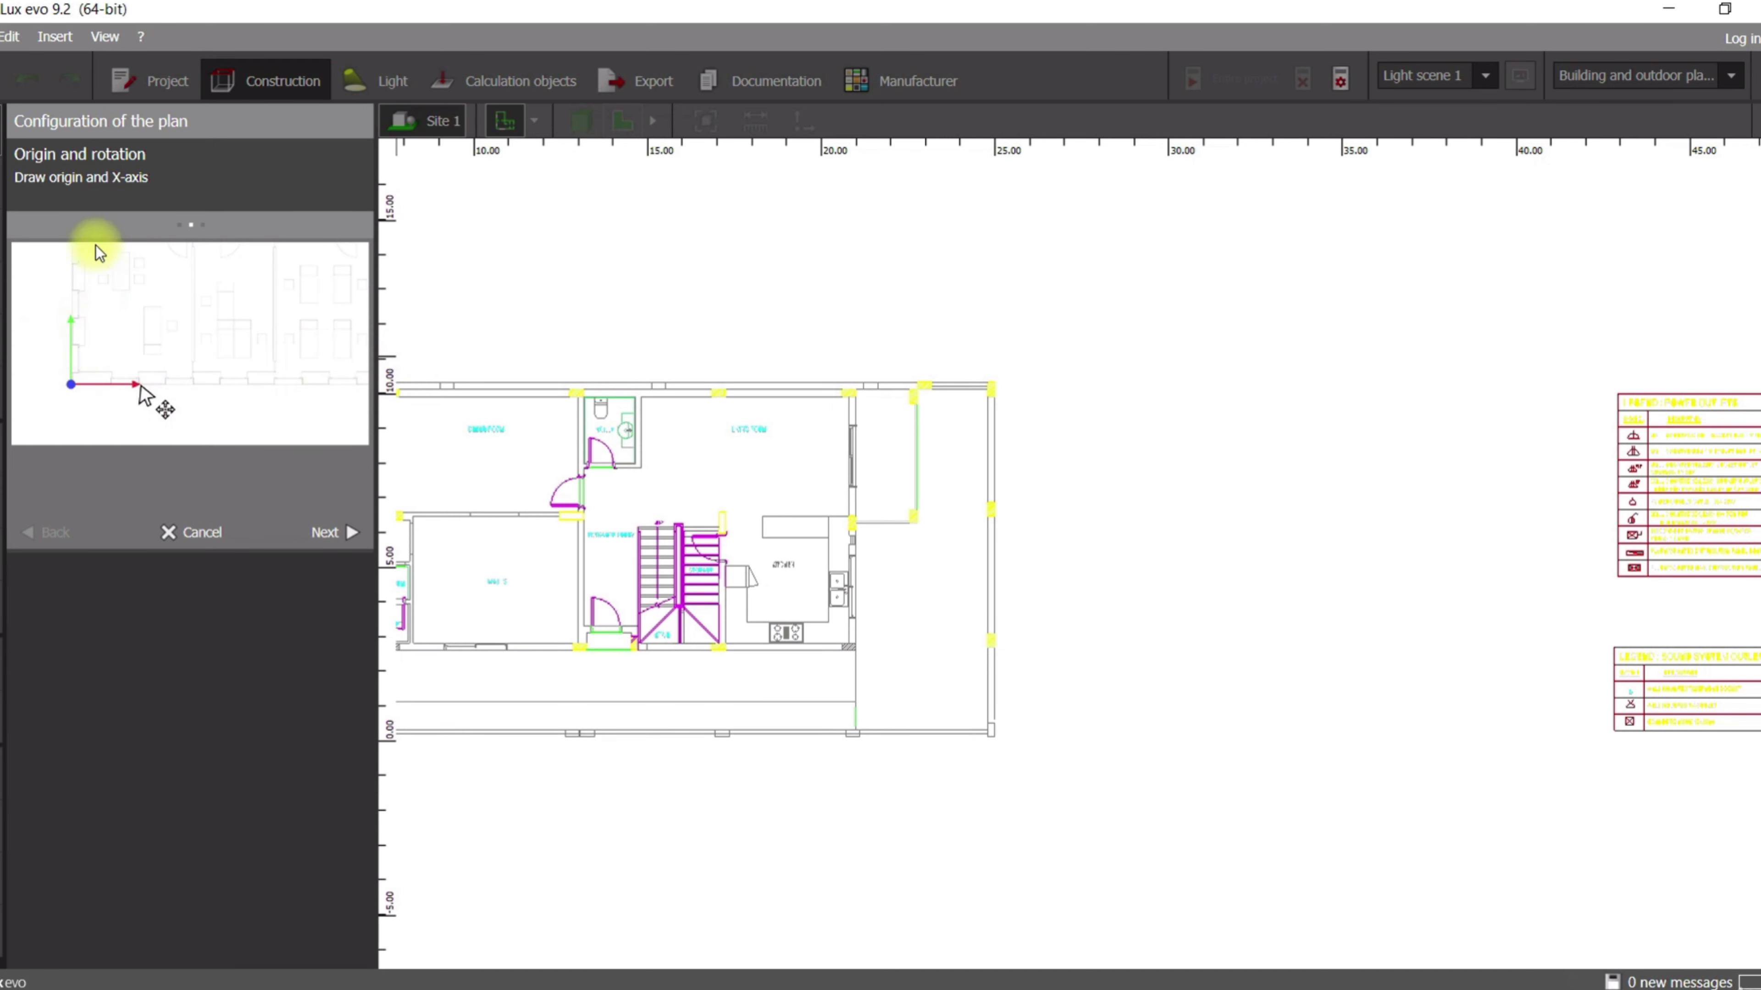
- Place the plan's origin above the villa with a horizontal X-axis, and set the plan units to Millimetres
left_click(714, 297)
left_click_drag(714, 296, 926, 298)
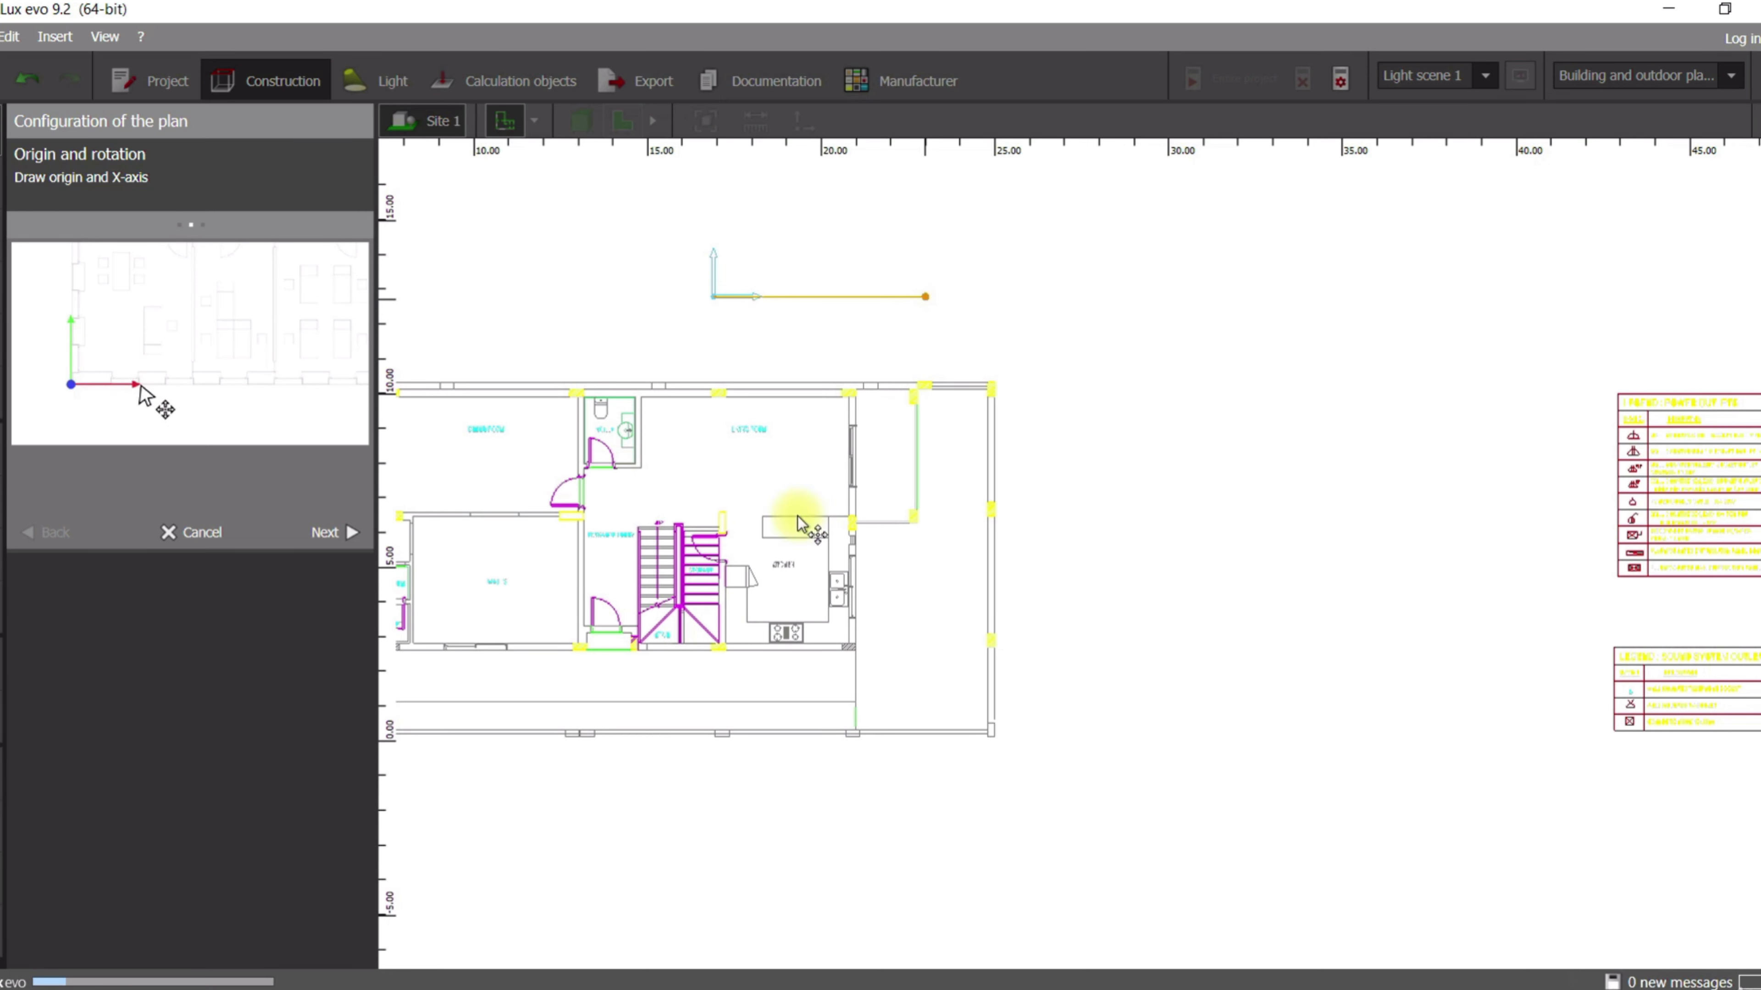
left_click(362, 531)
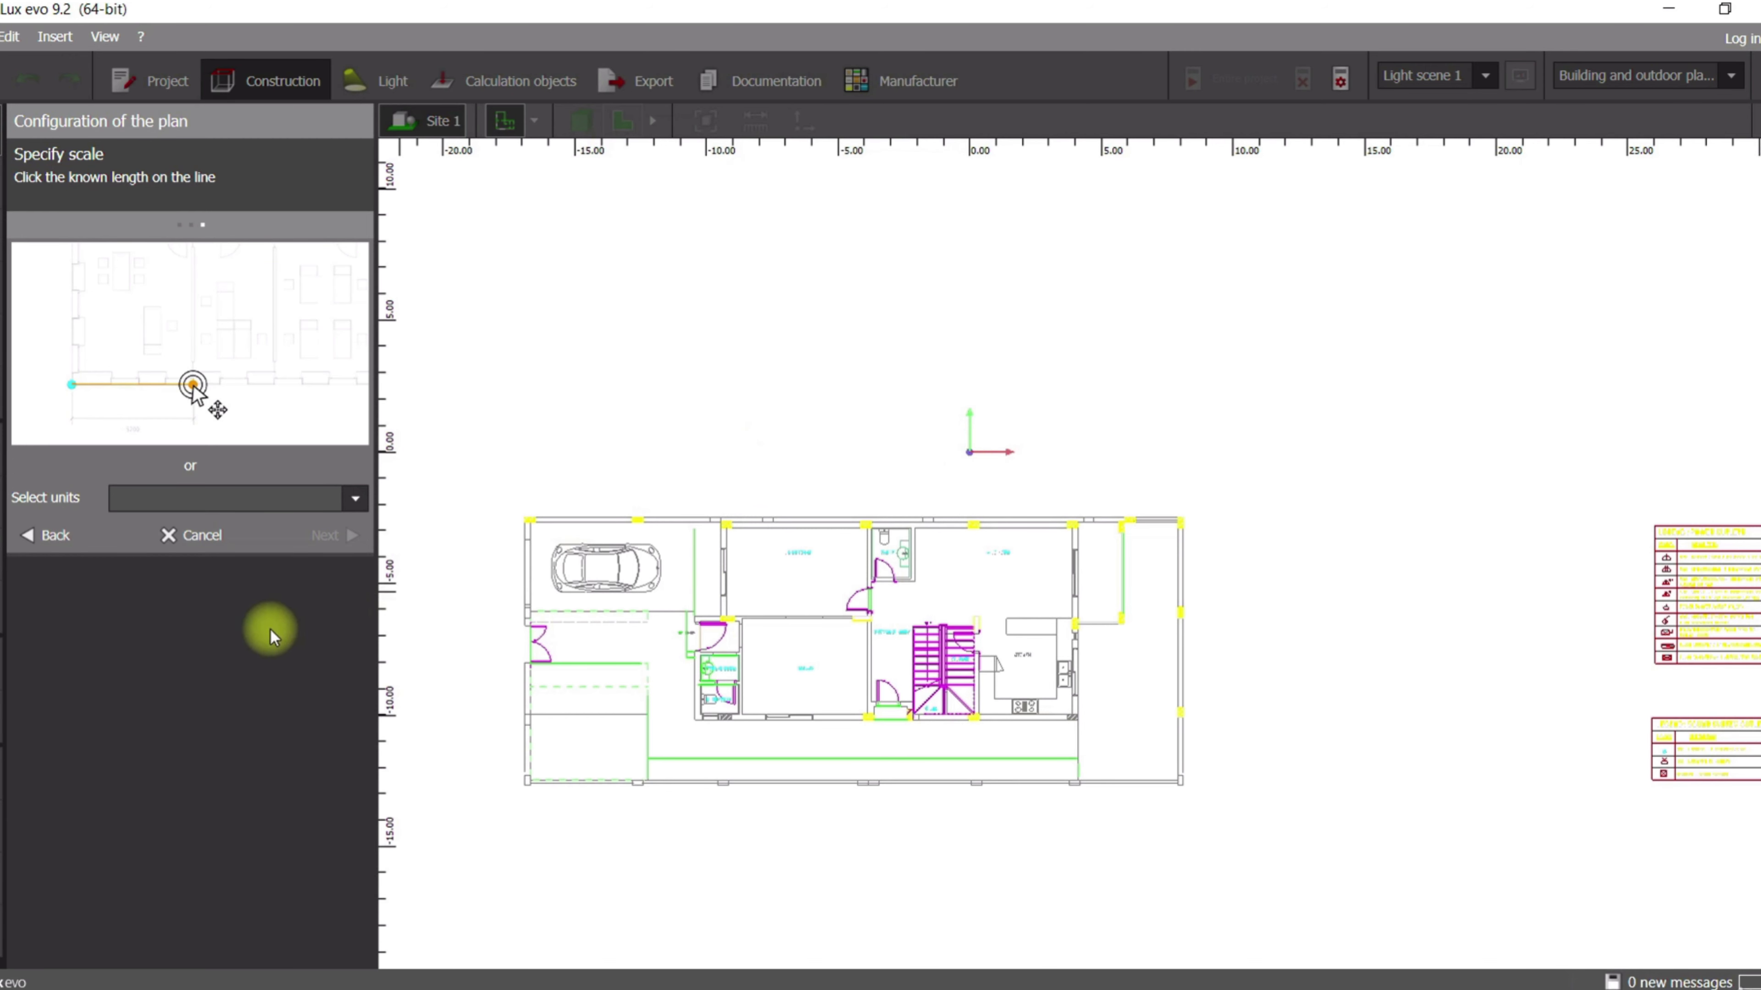
left_click(355, 500)
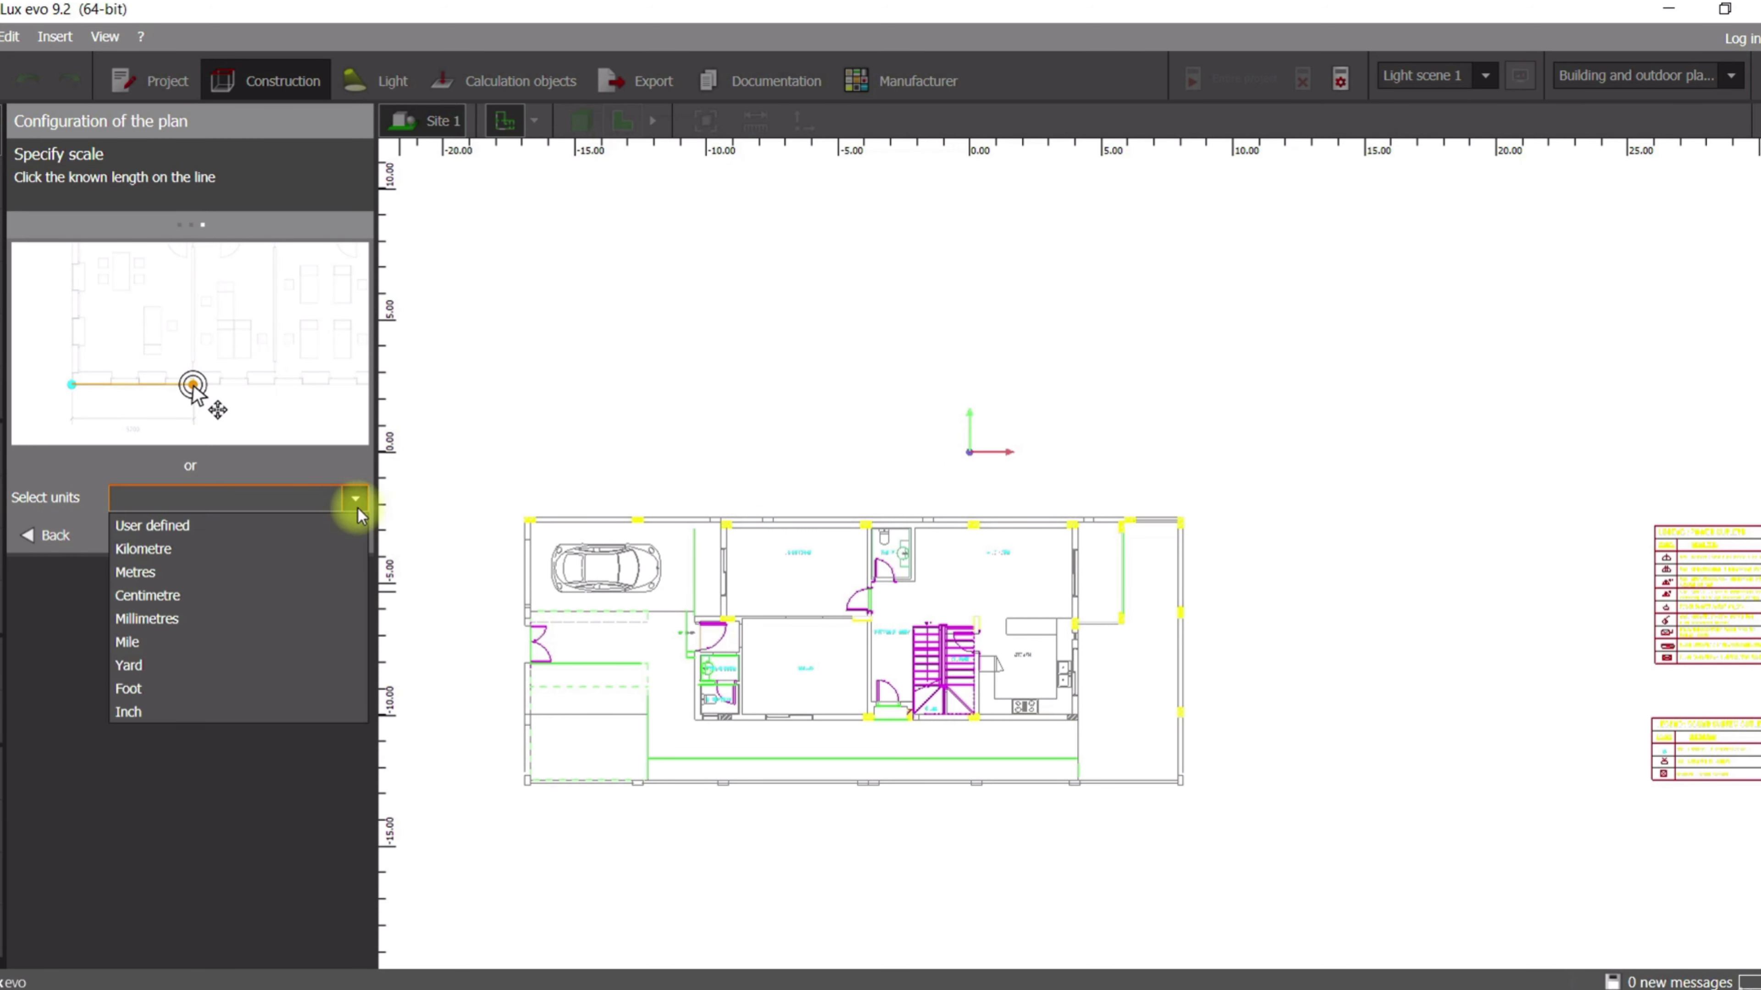
left_click(187, 617)
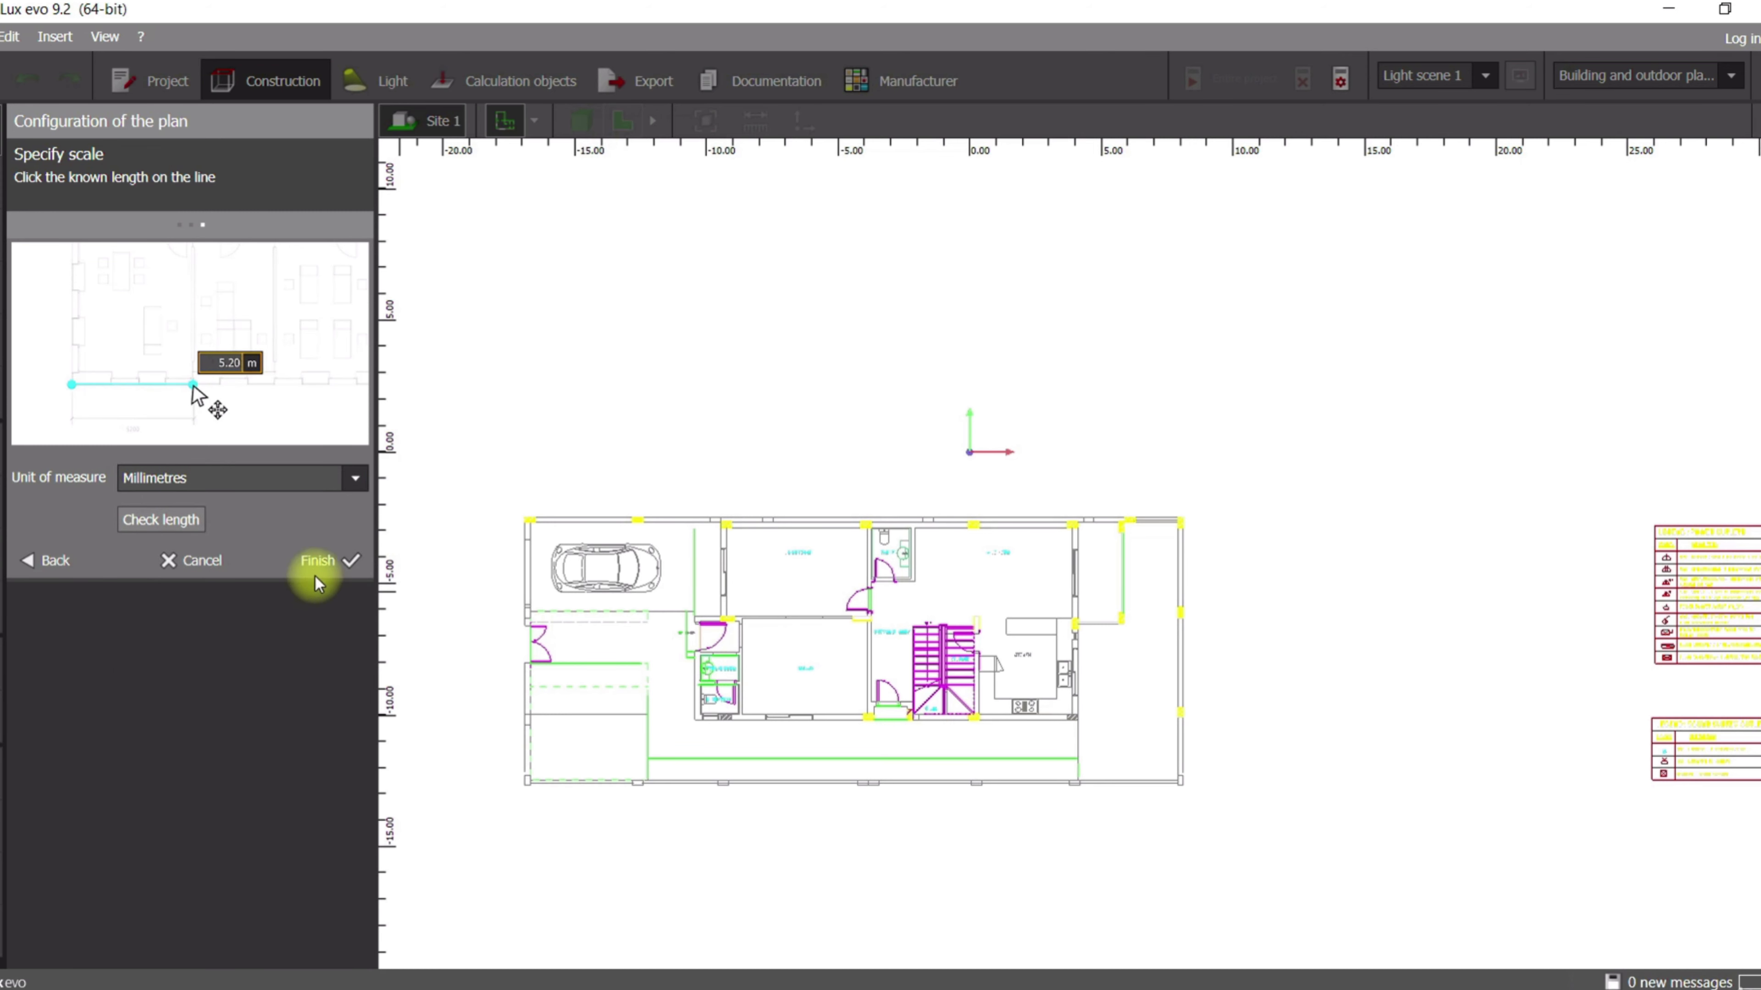
- Check the plan scale by measuring the toilet's door opening from jamb to jamb, and finish the plan configuration
left_click(196, 531)
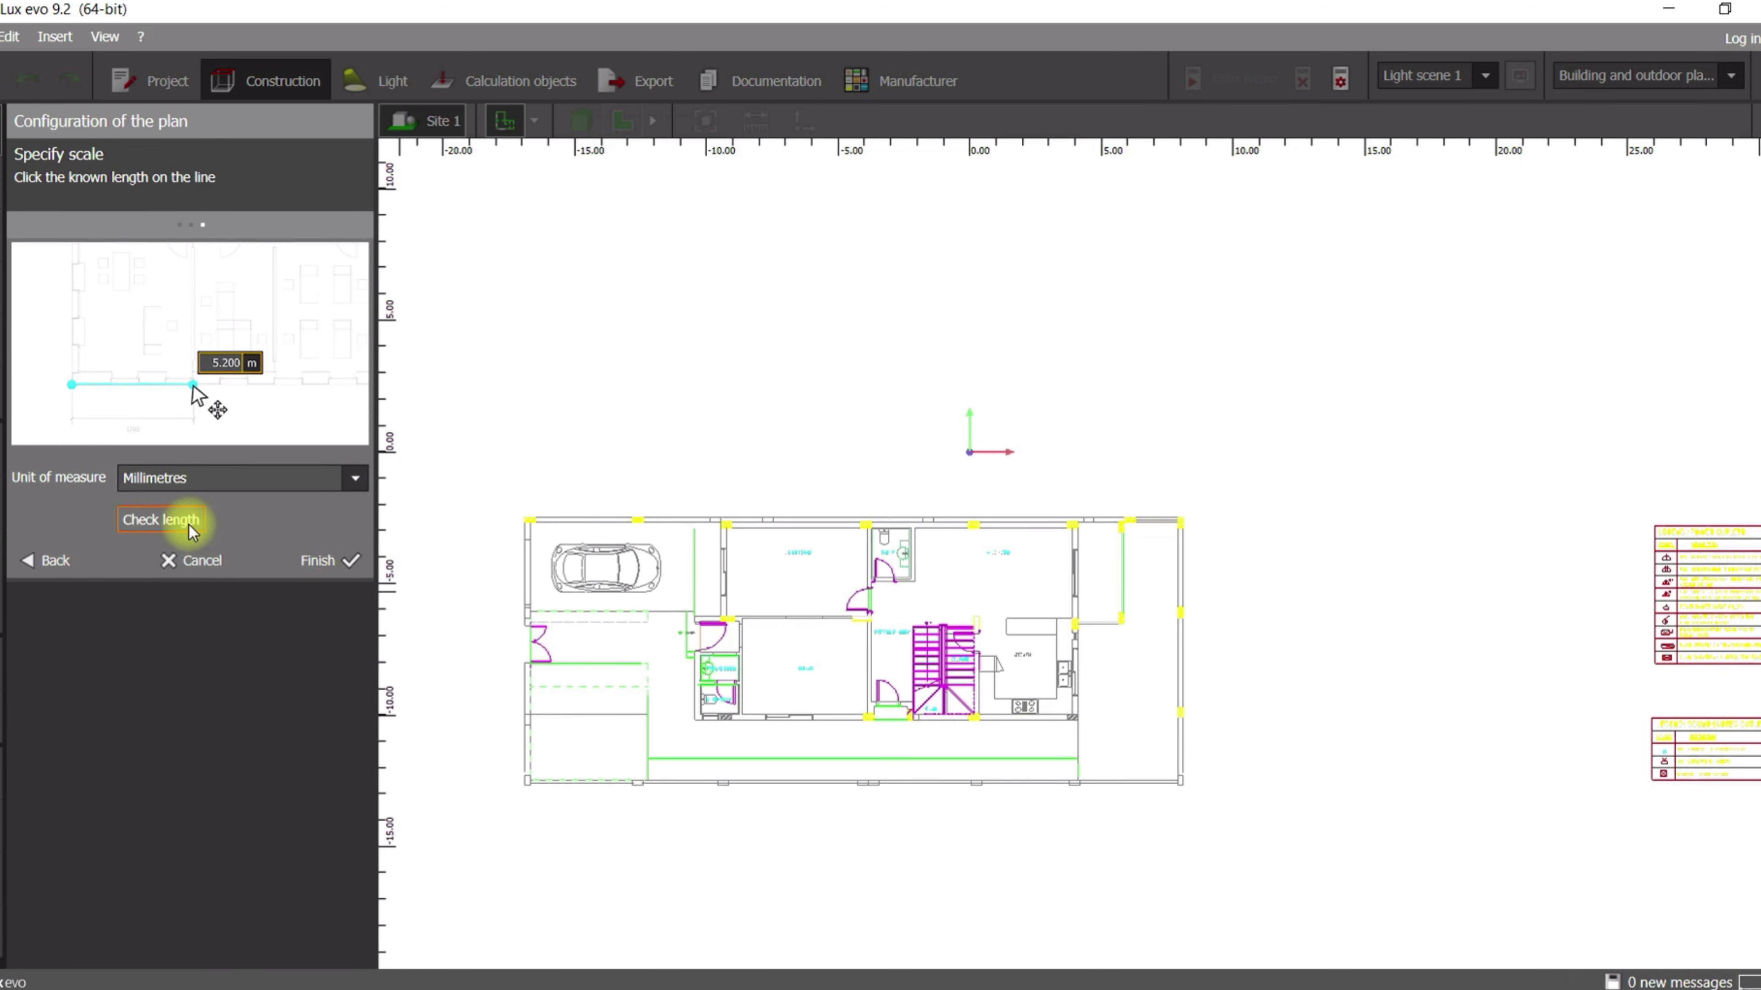
scroll(908, 548, "up", 8)
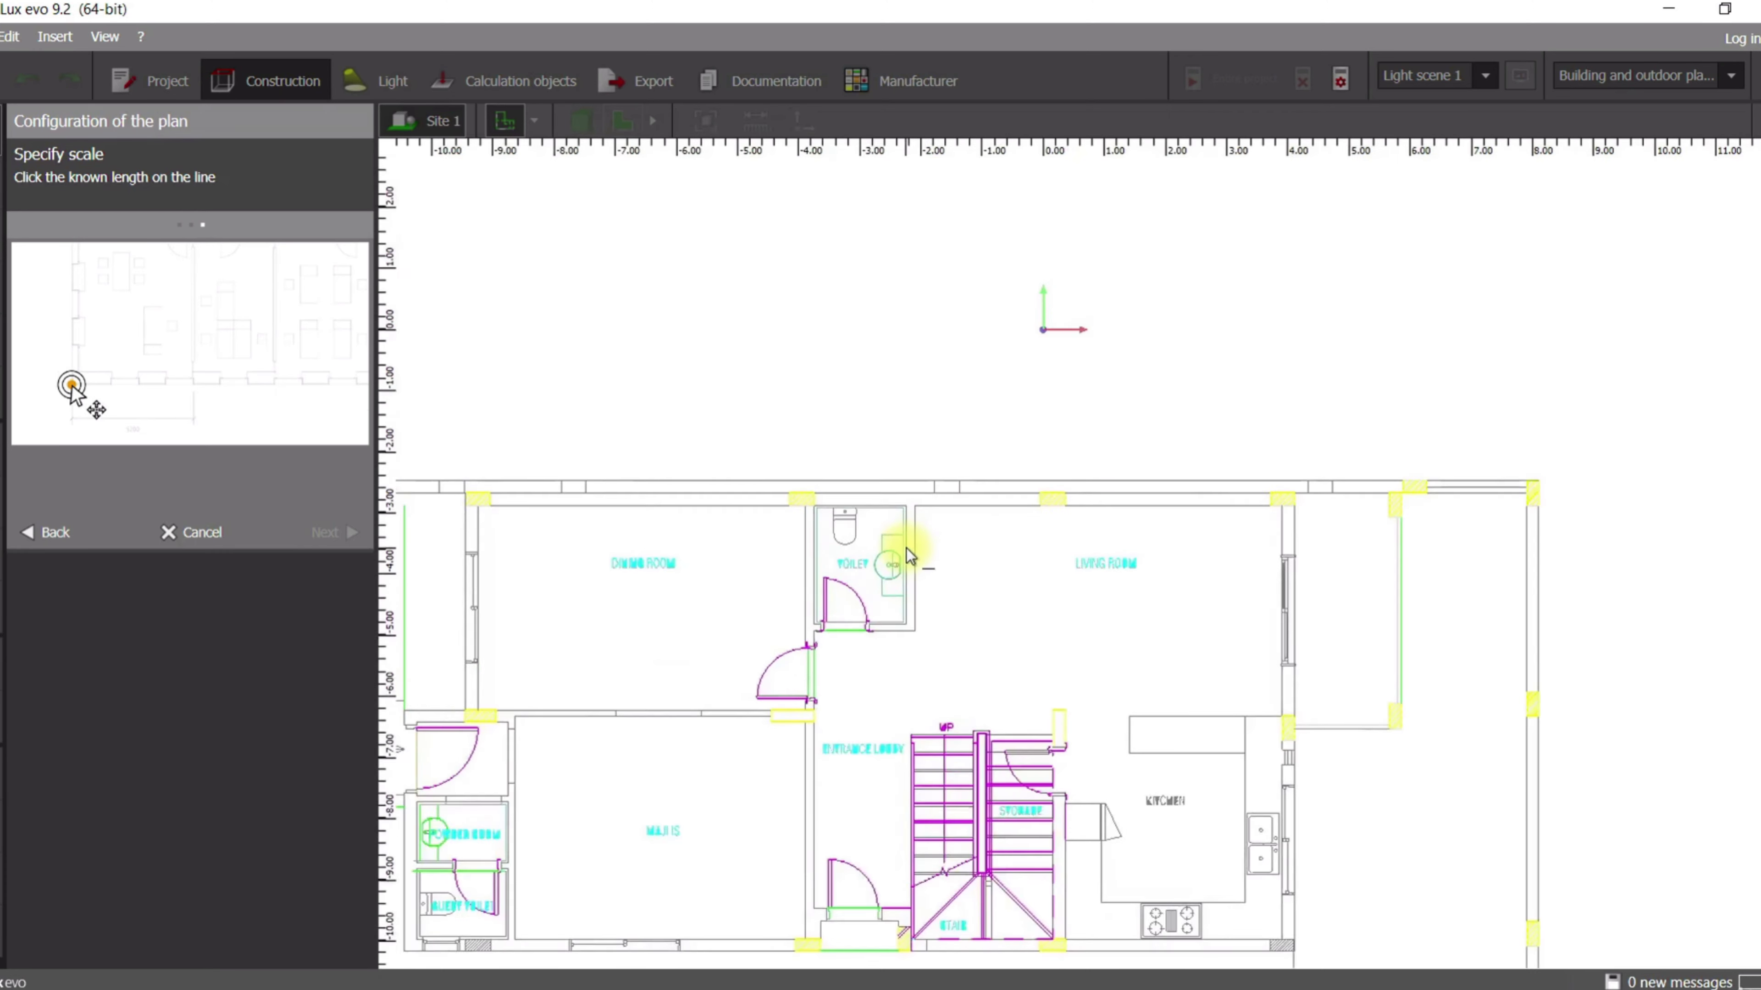
scroll(700, 759, "up", 2)
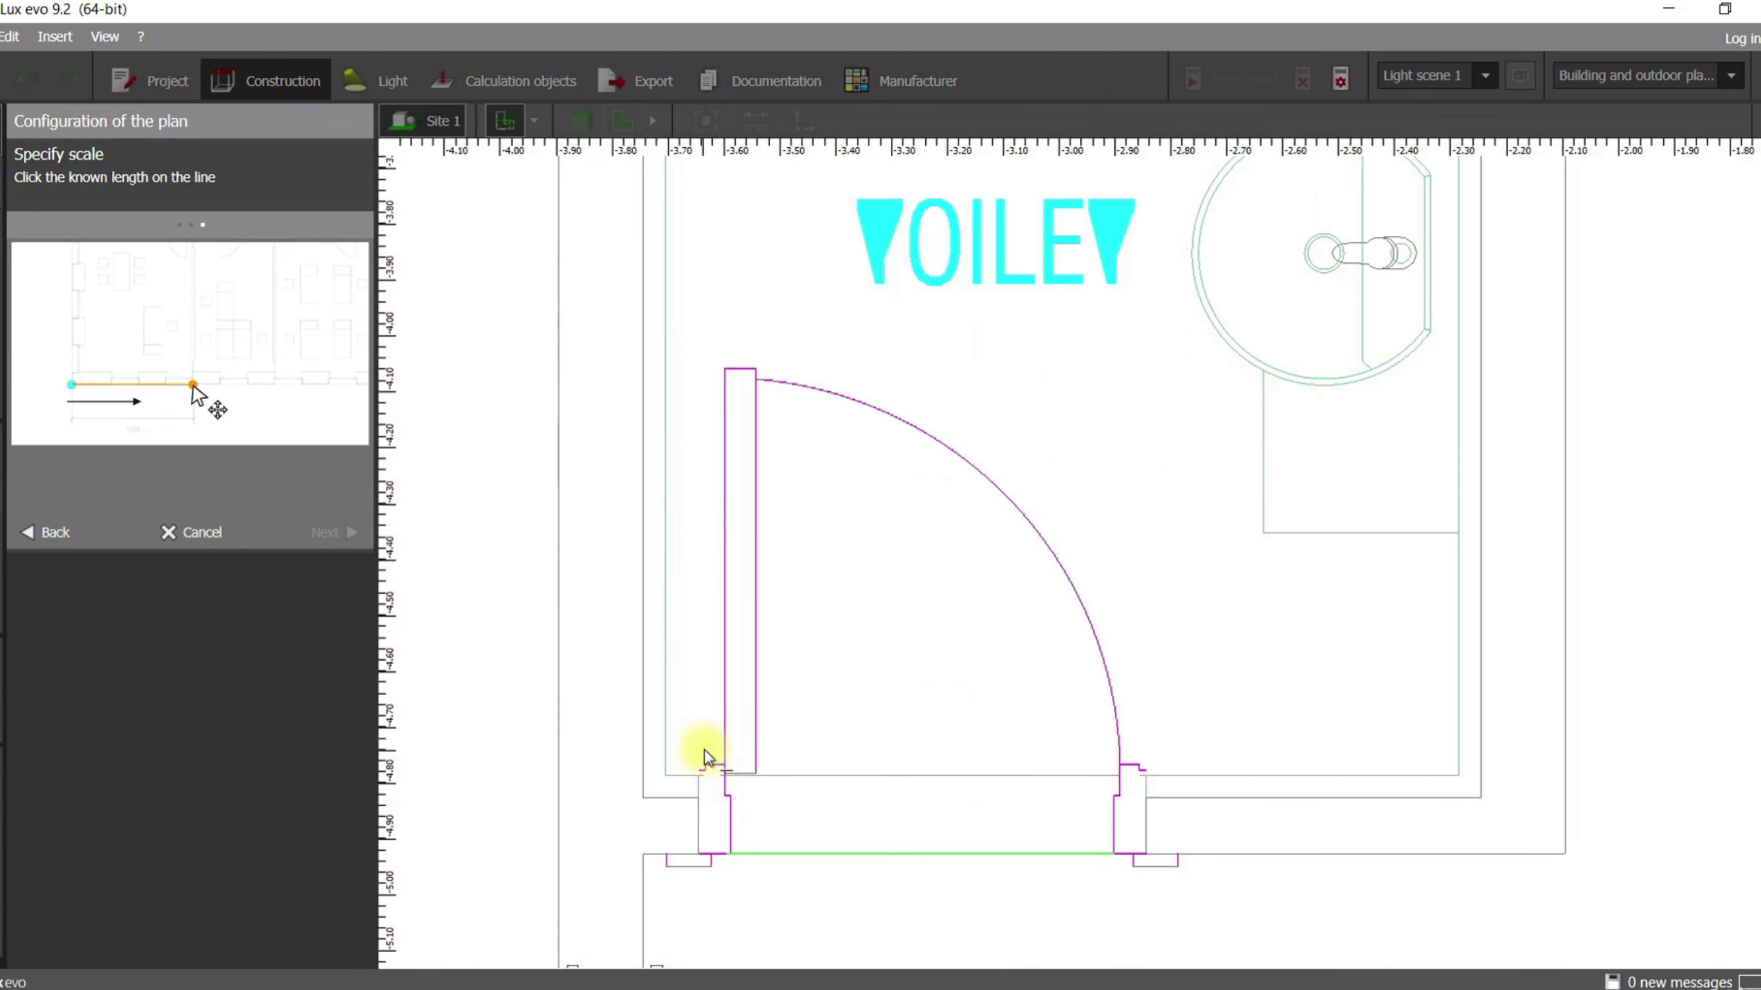
left_click(699, 799)
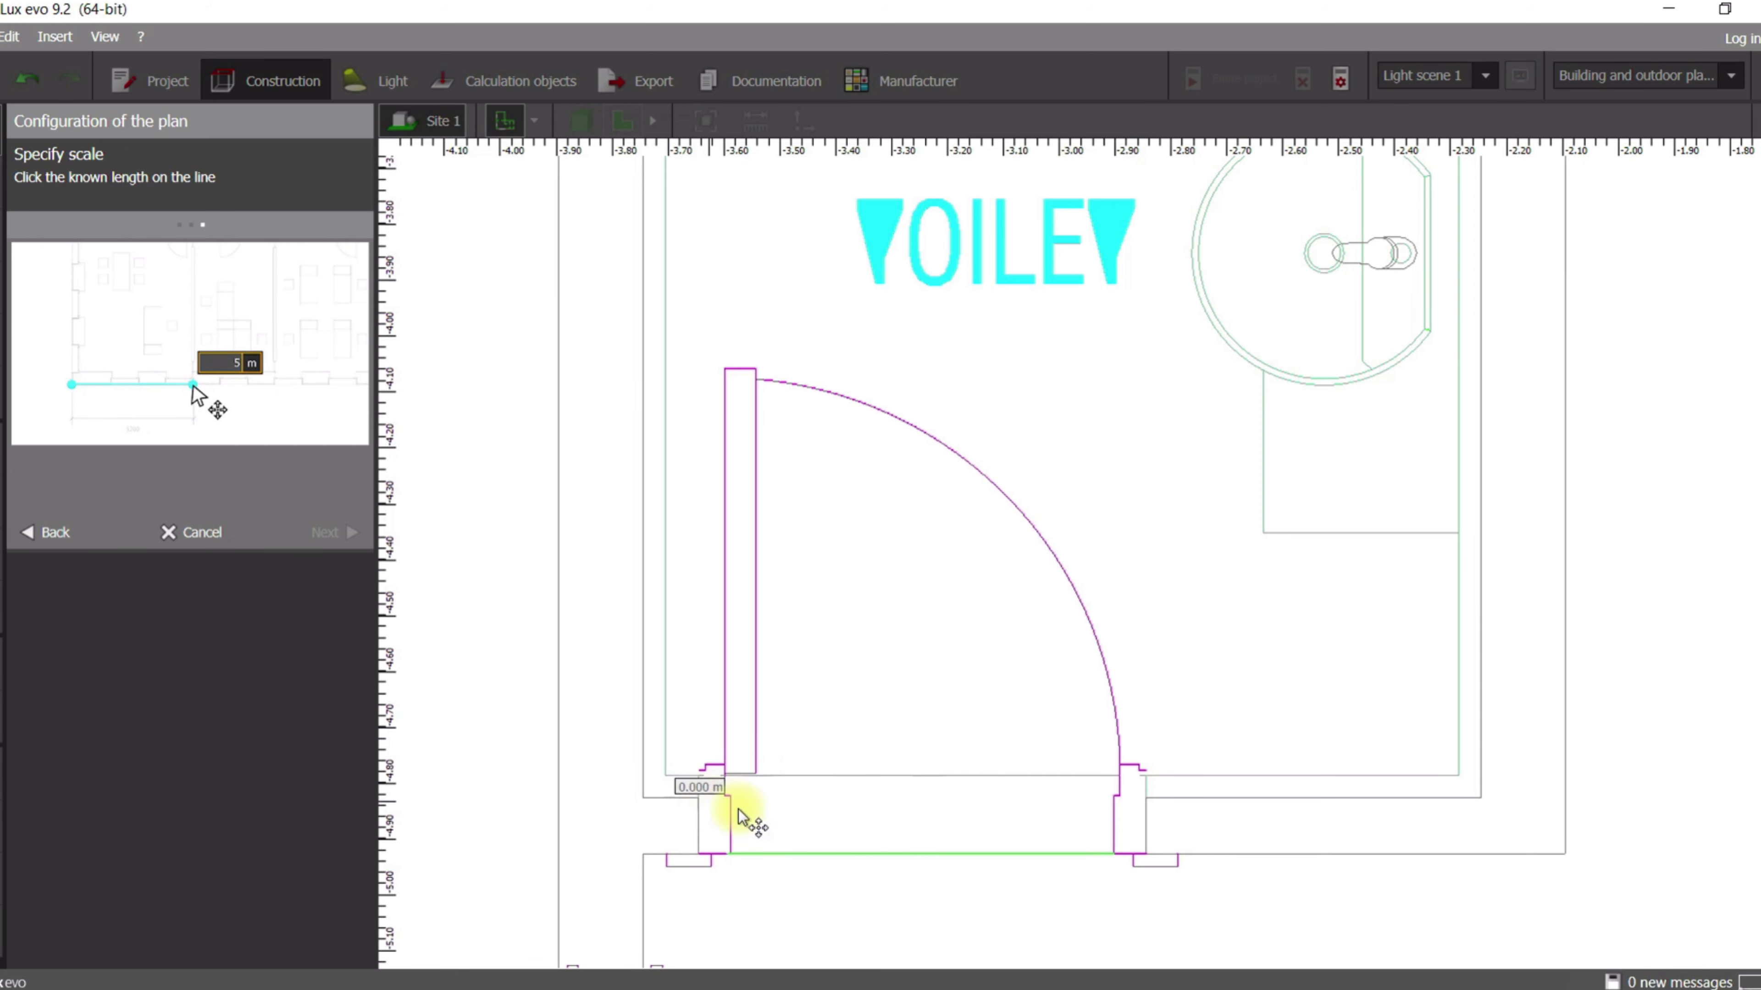
left_click(1145, 800)
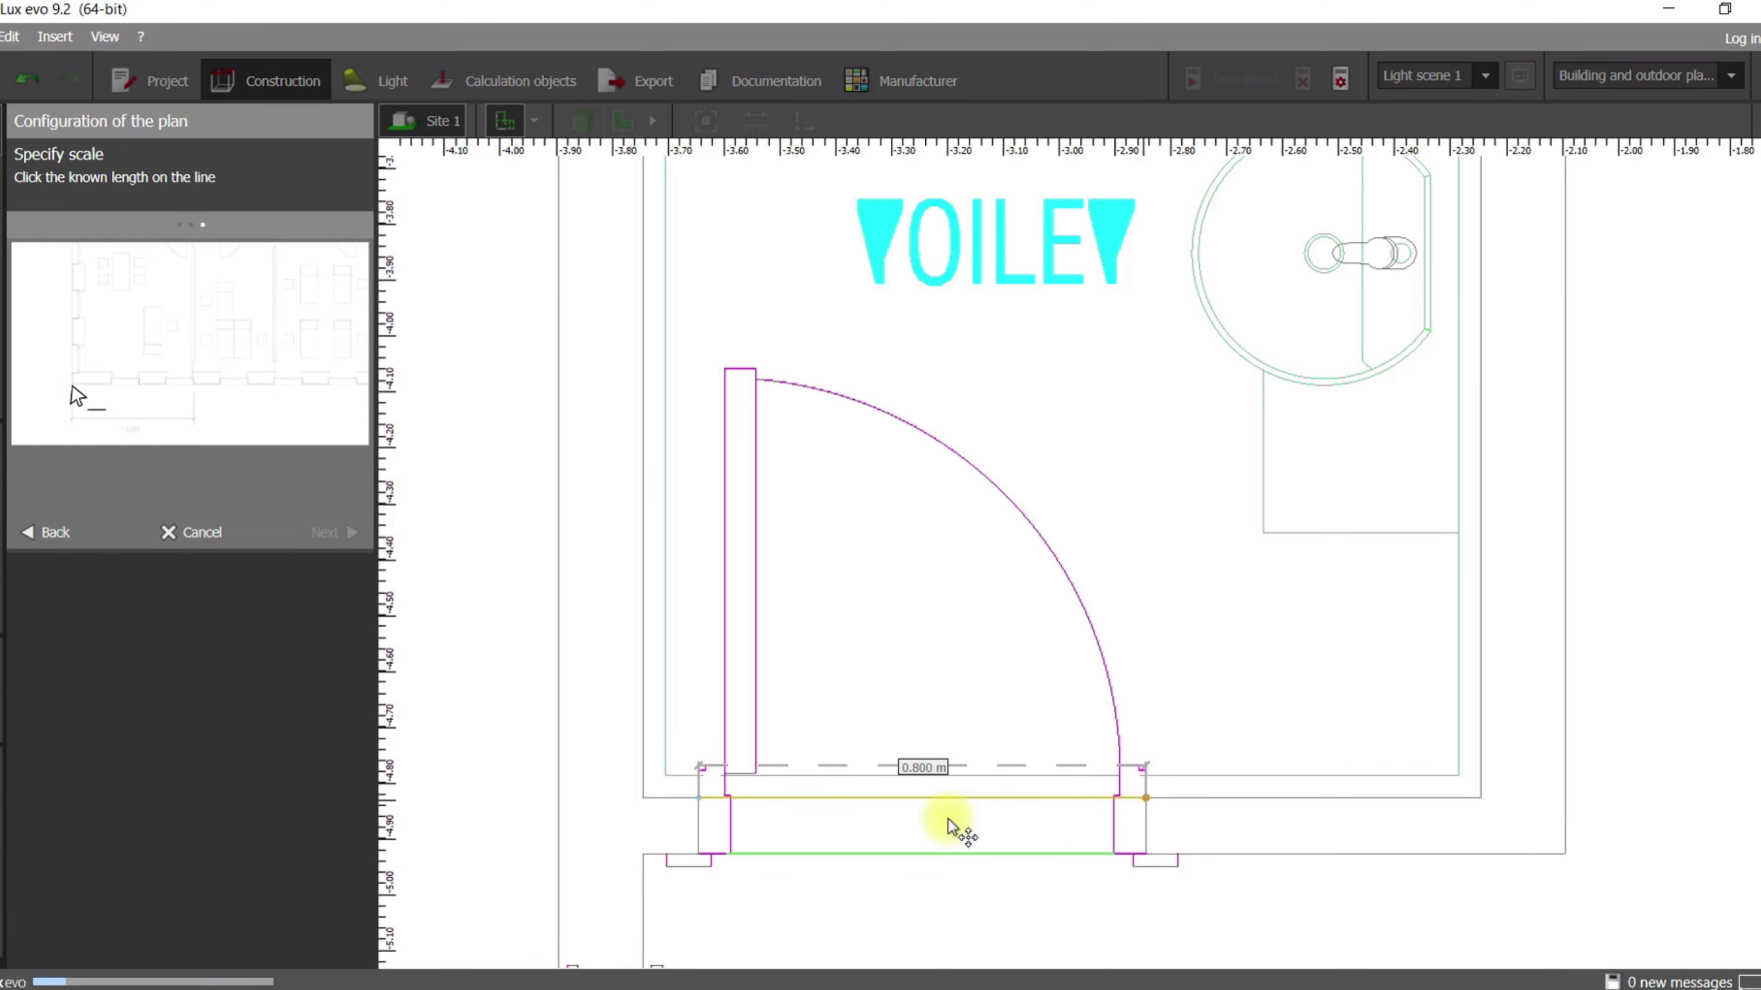
left_click(891, 799)
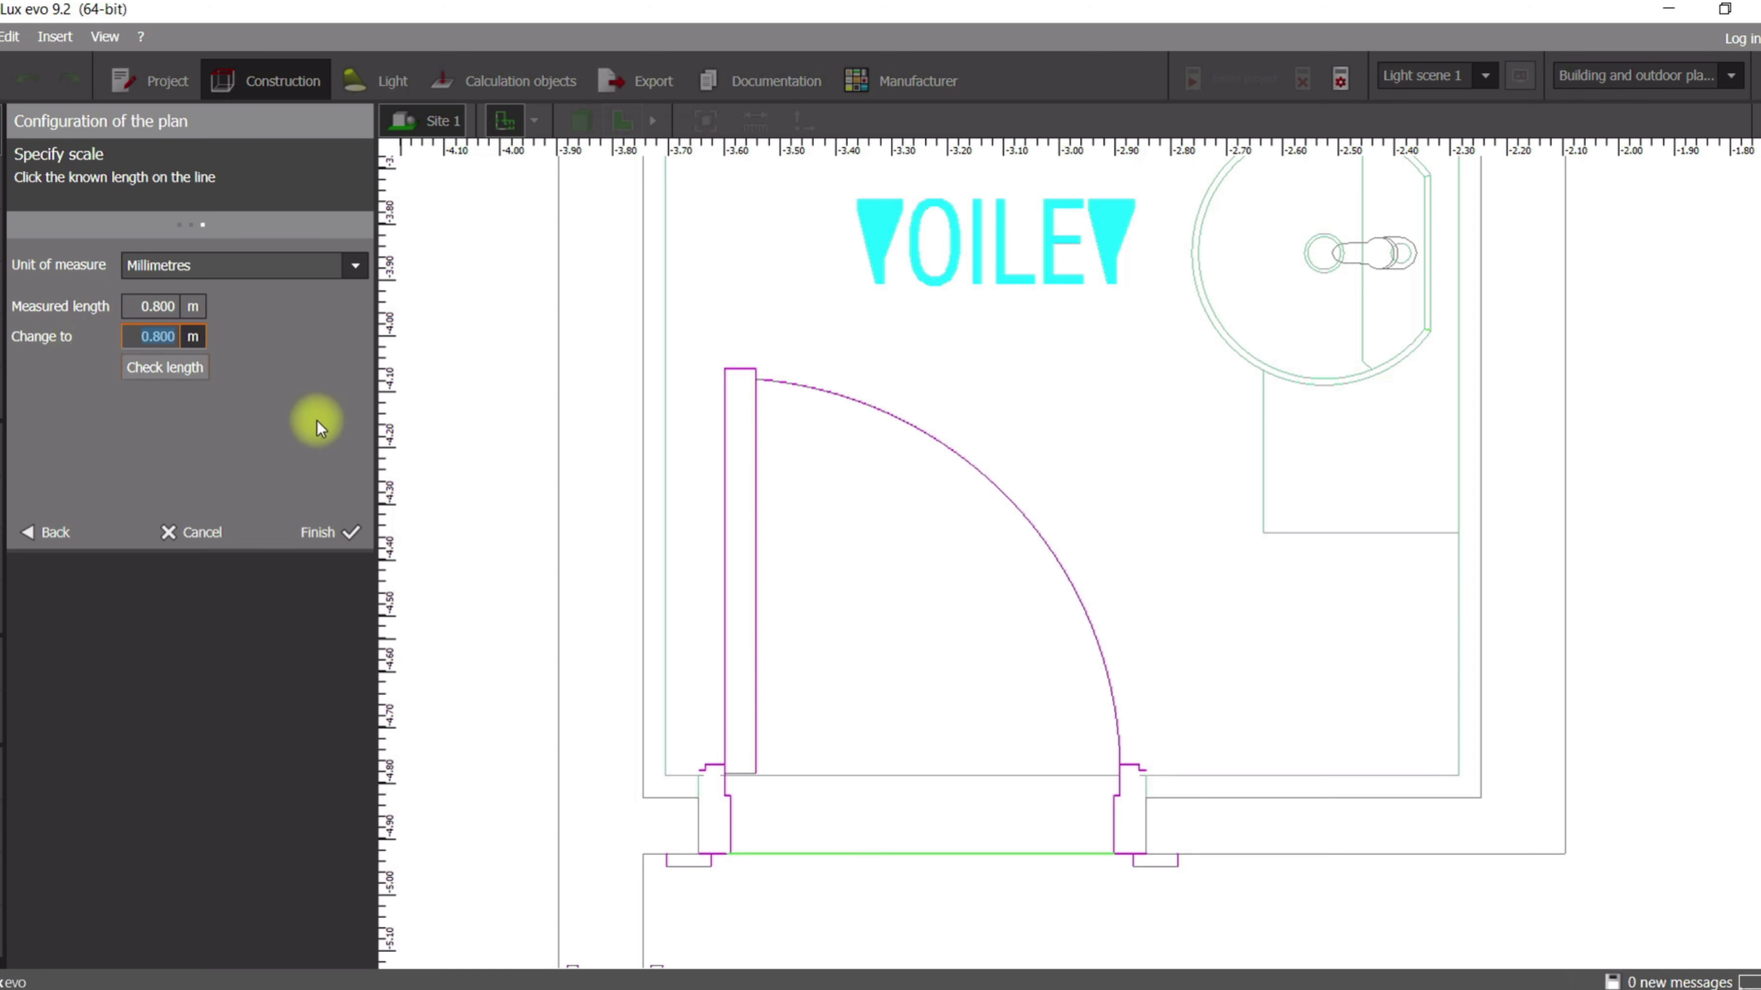
left_click(331, 531)
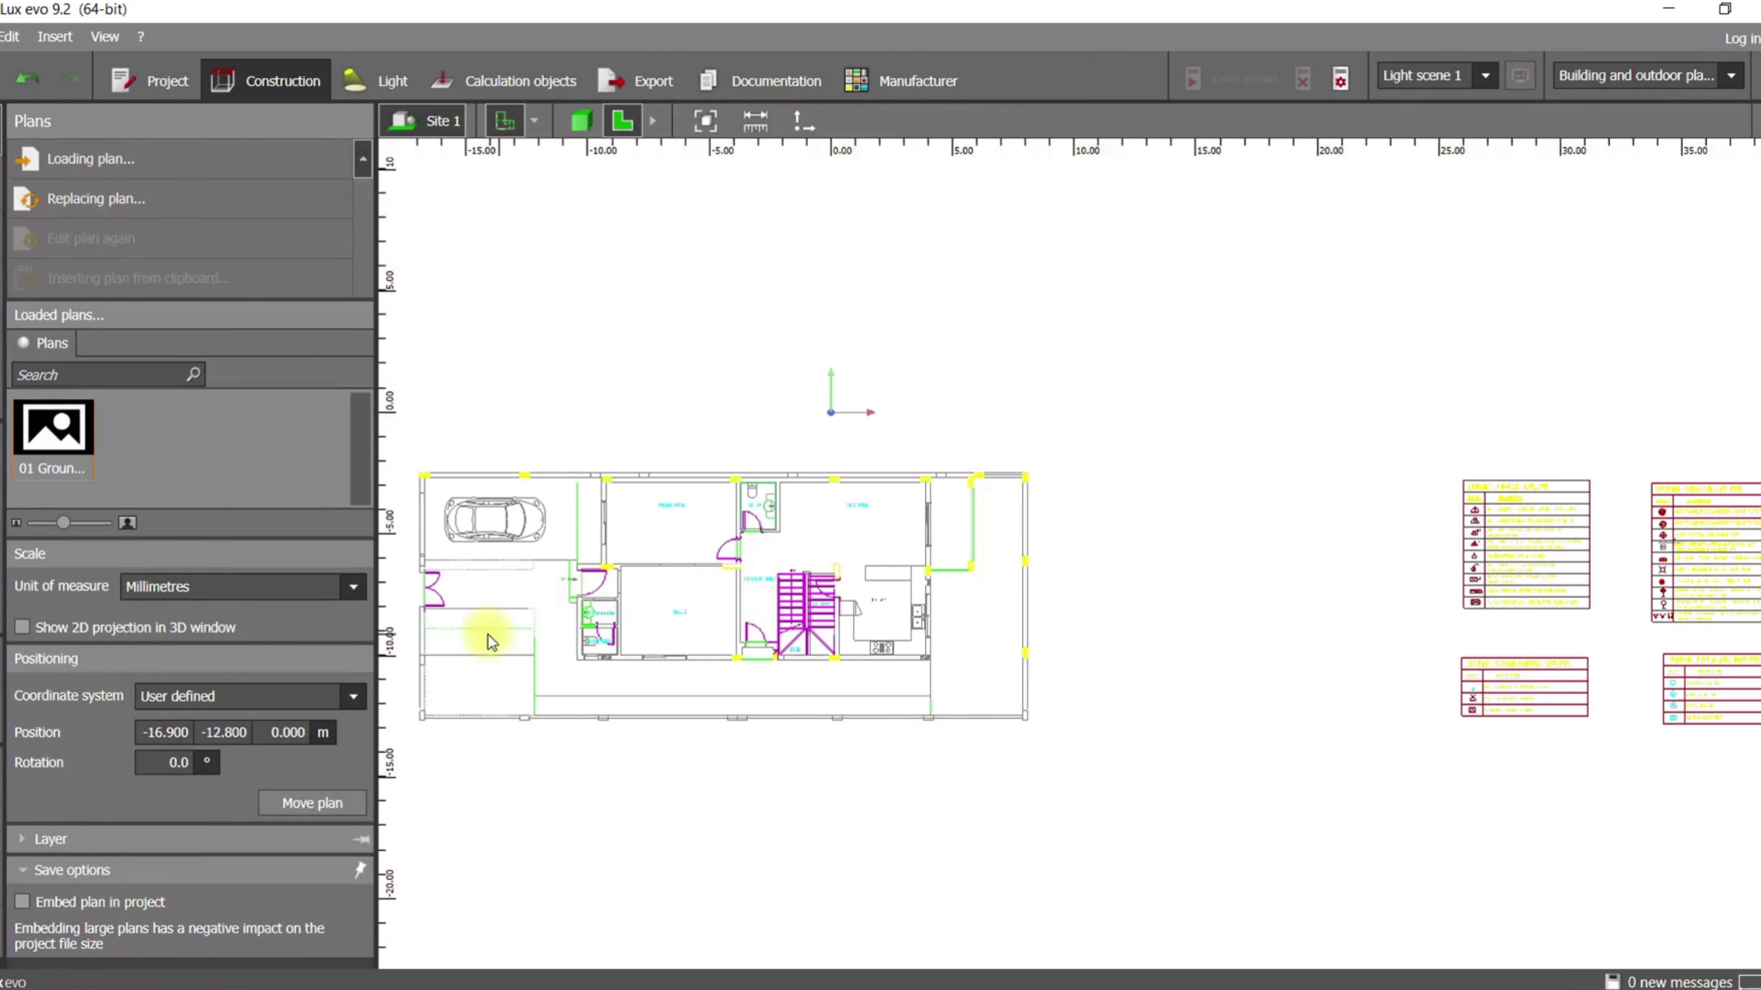
middle_click_drag(491, 635, 773, 657)
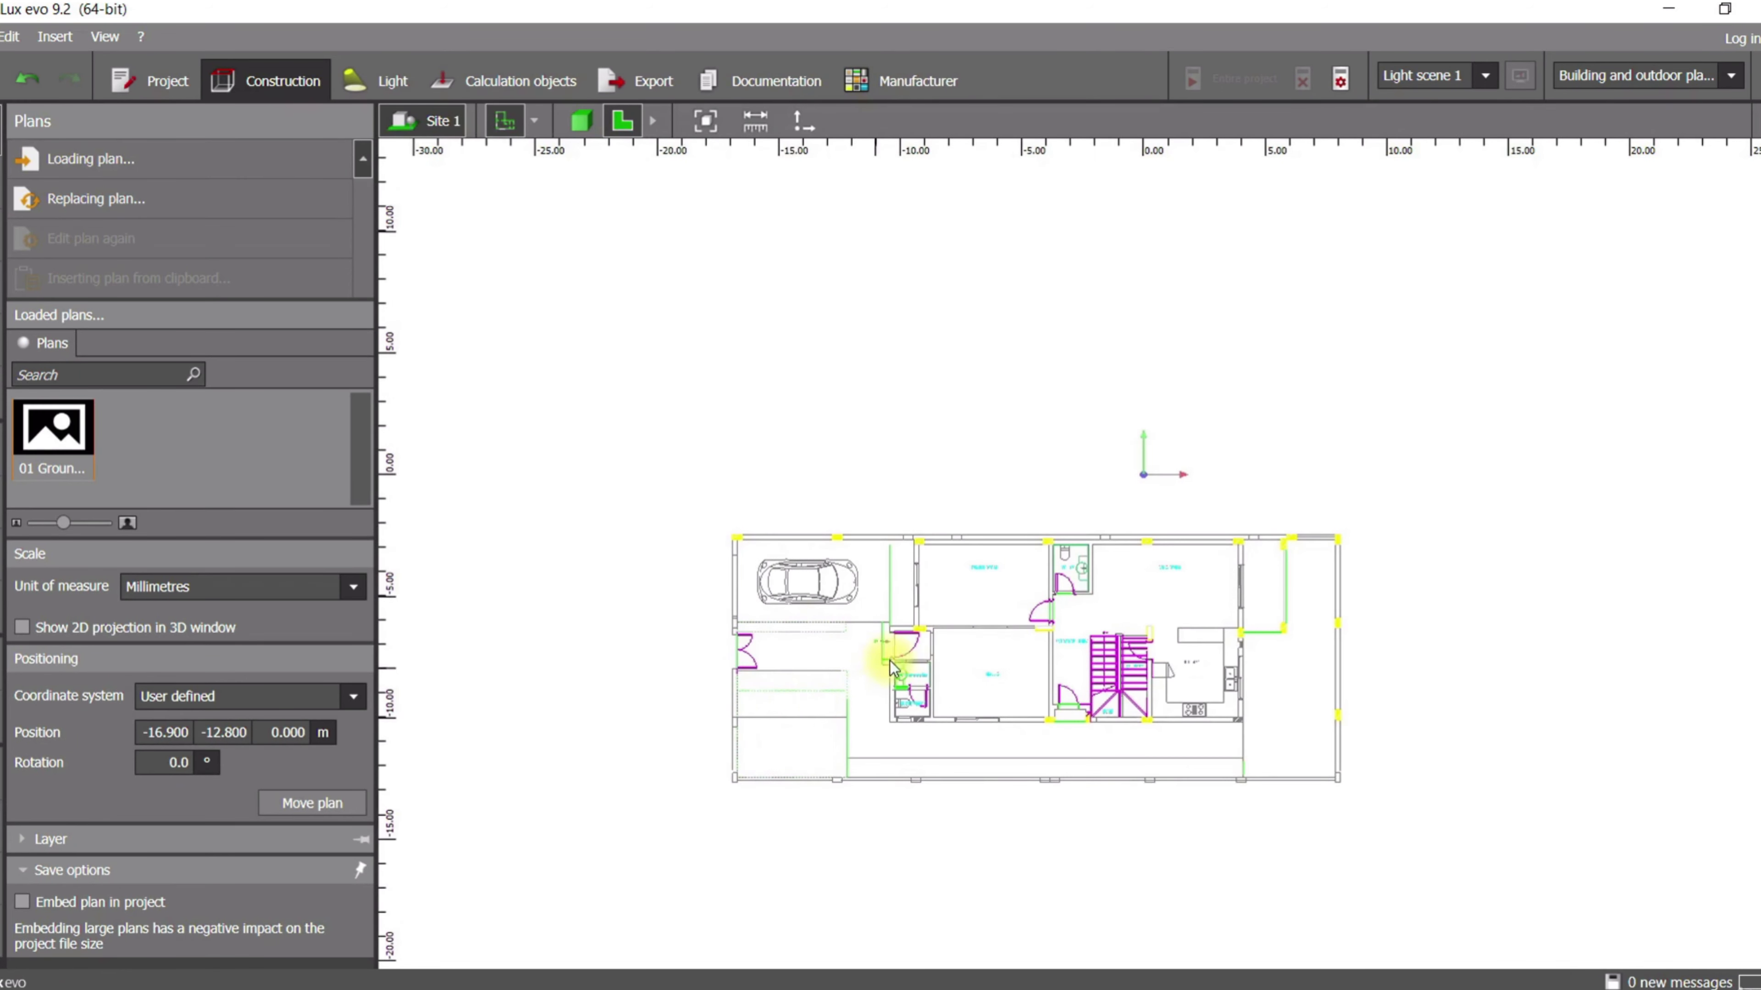
scroll(928, 630, "up", 3)
middle_click_drag(928, 632, 799, 424)
scroll(930, 493, "up", 1)
scroll(723, 443, "down", 1)
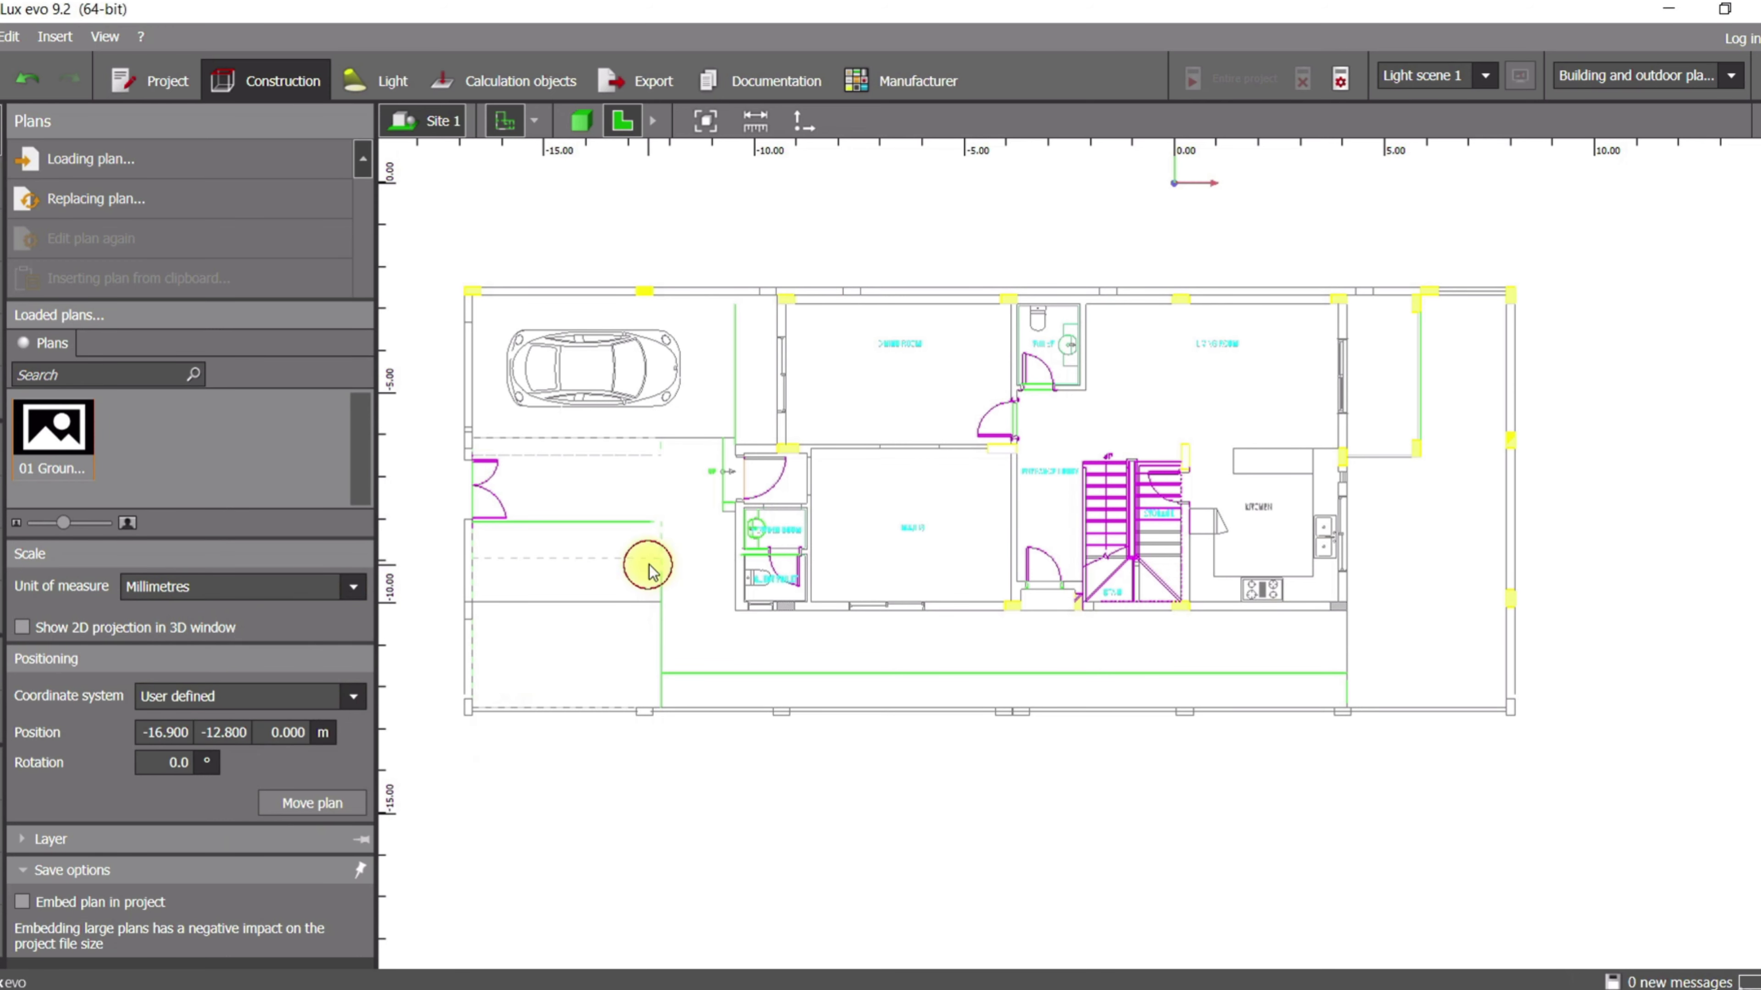
- Show the imported plan's layer list and change the color of layer 0 to red
left_click(63, 840)
scroll(196, 632, "down", 5)
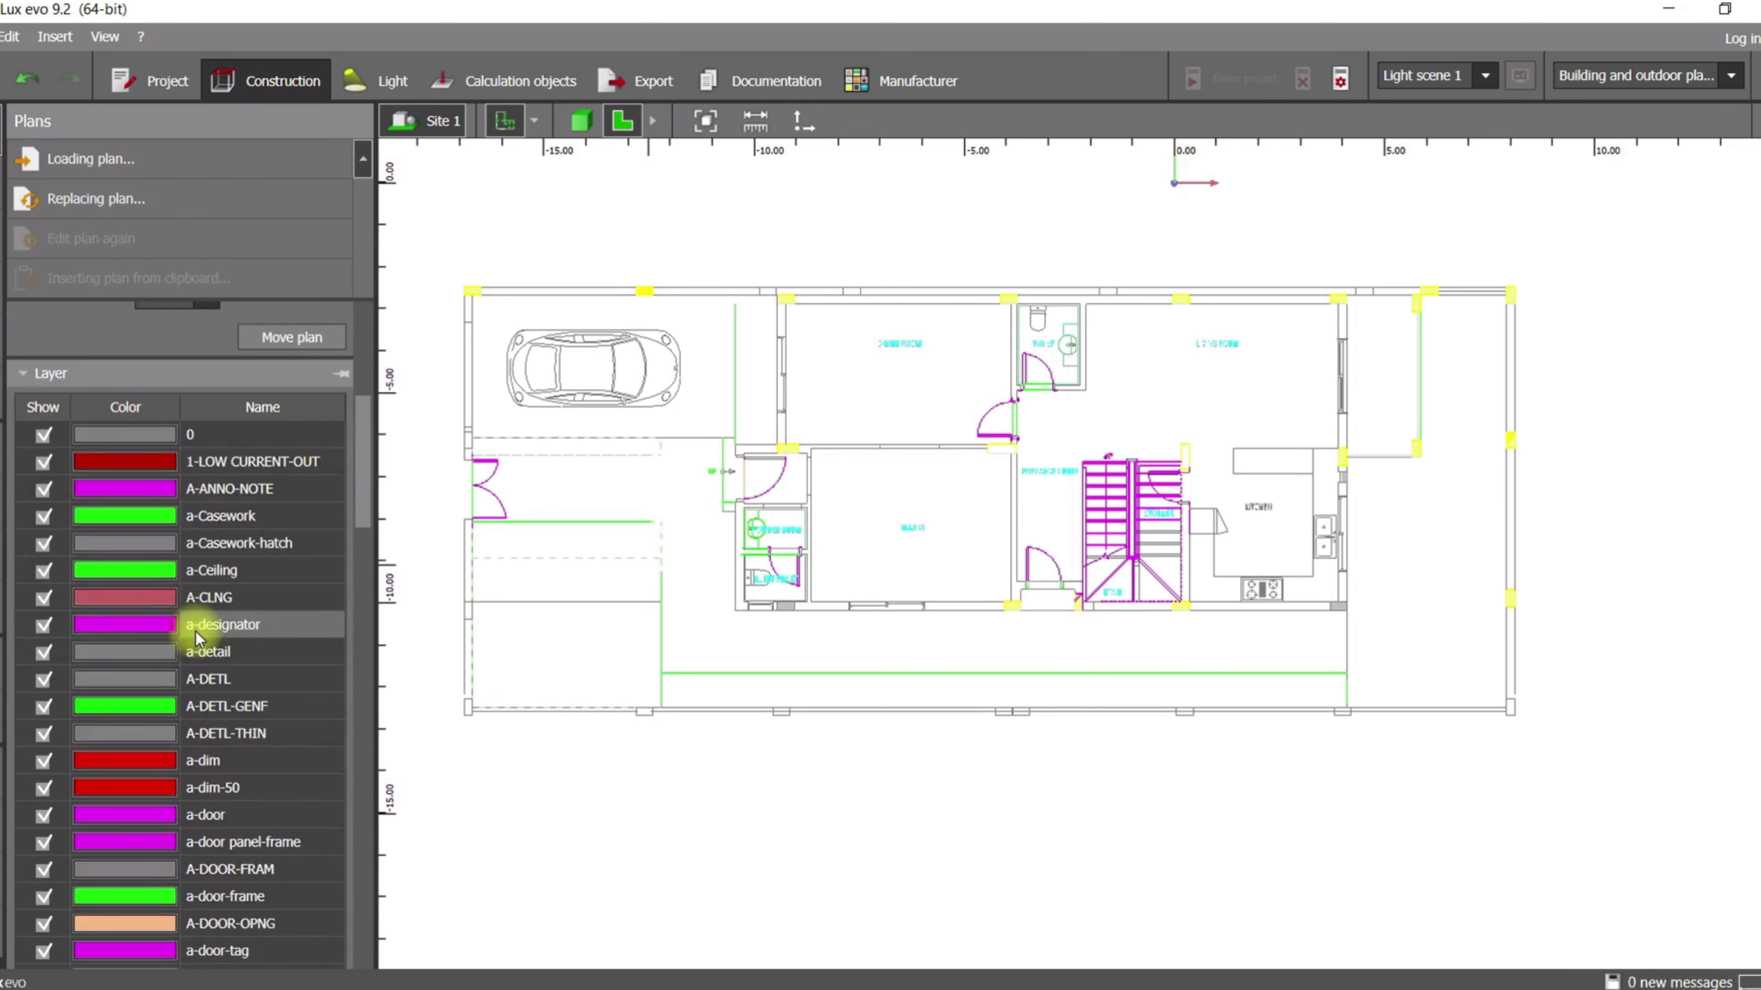
scroll(197, 631, "down", 4)
scroll(191, 624, "up", 3)
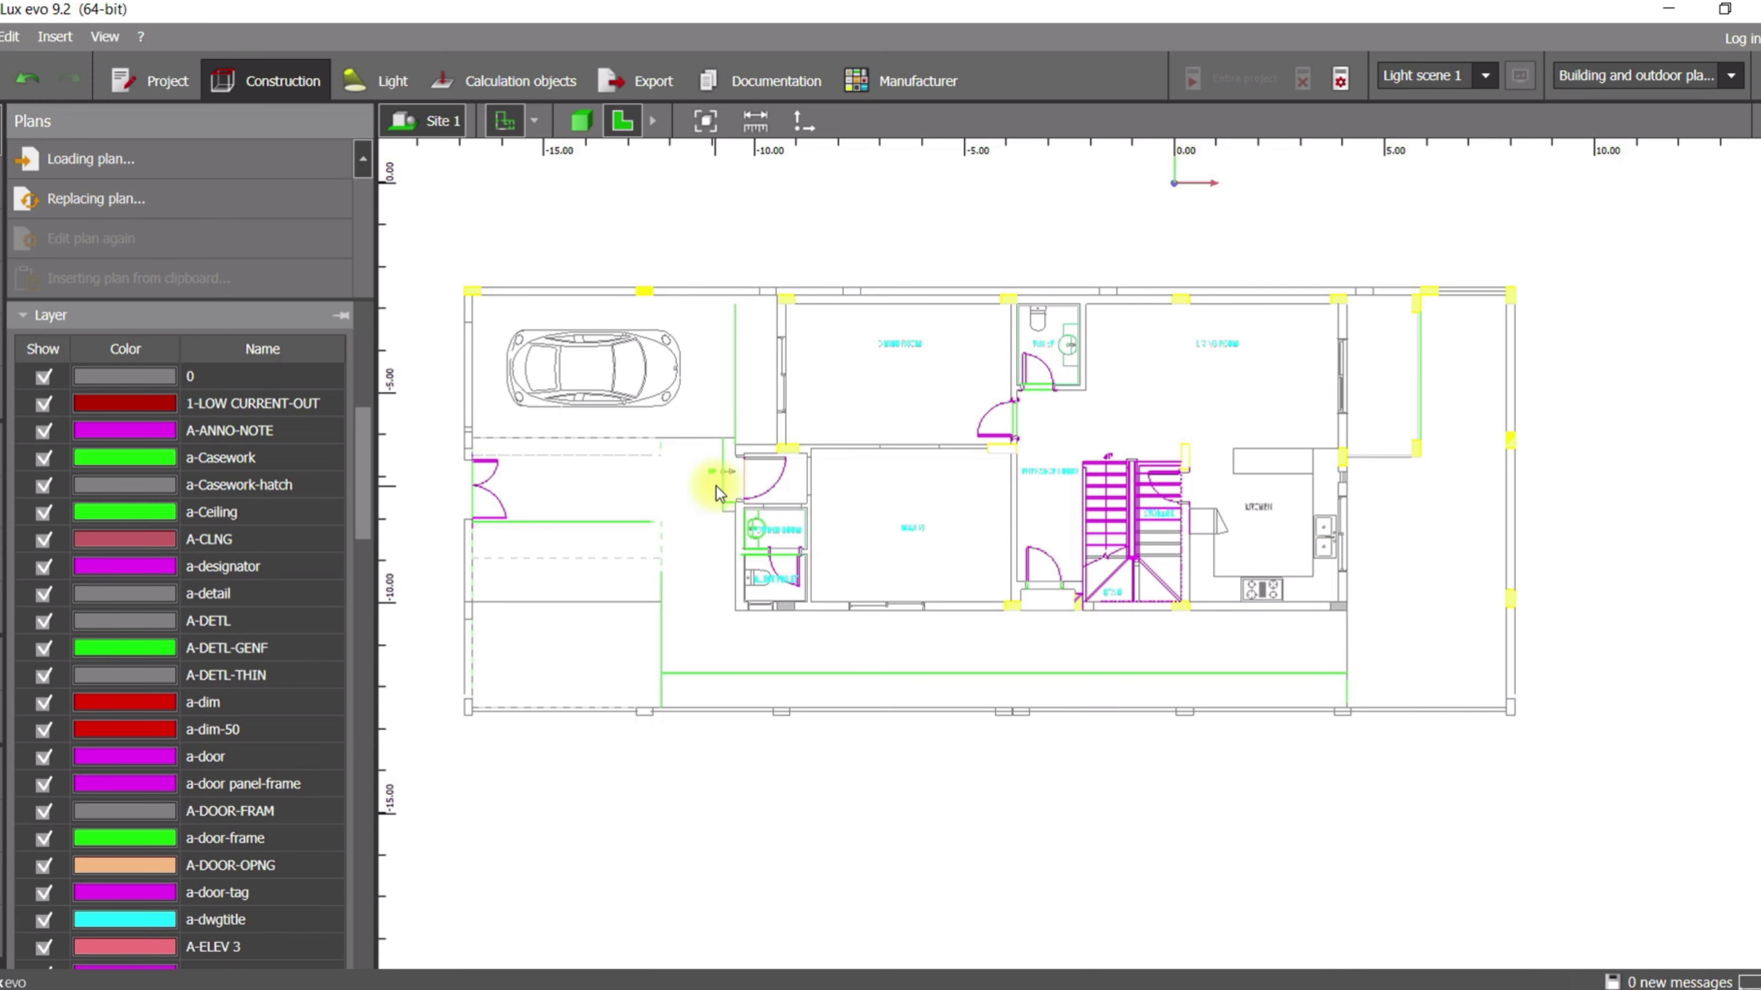
scroll(718, 491, "down", 1)
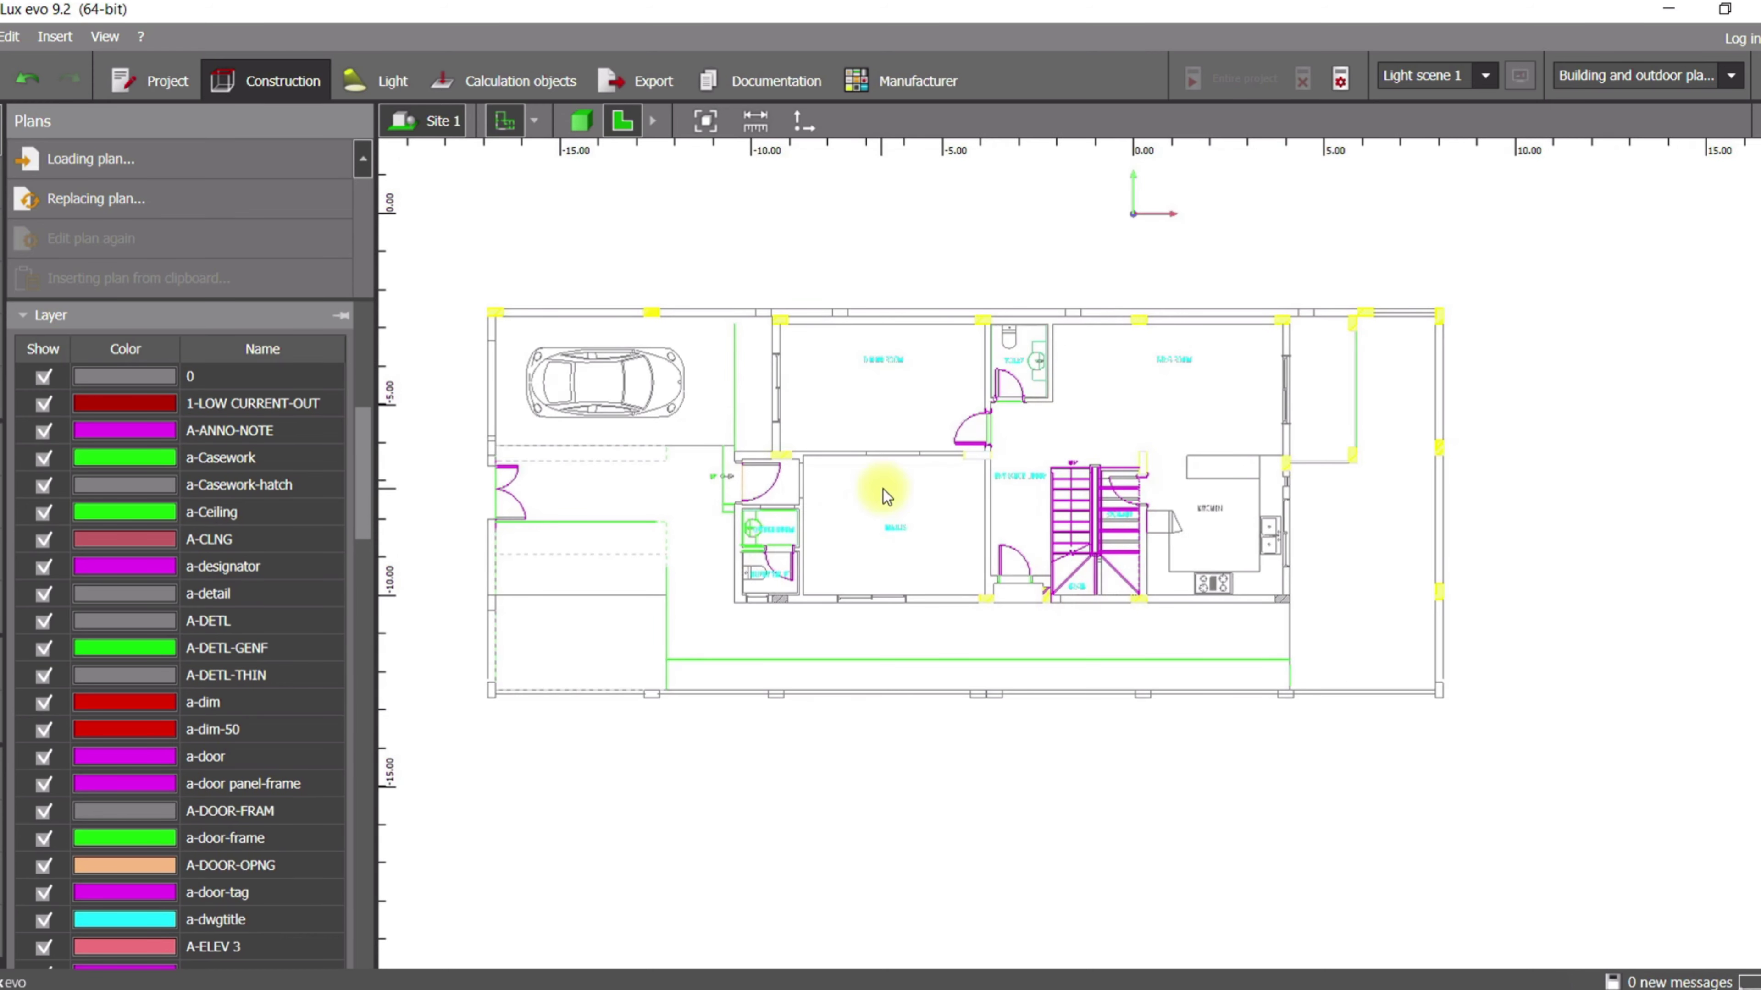
middle_click_drag(887, 494, 1068, 533)
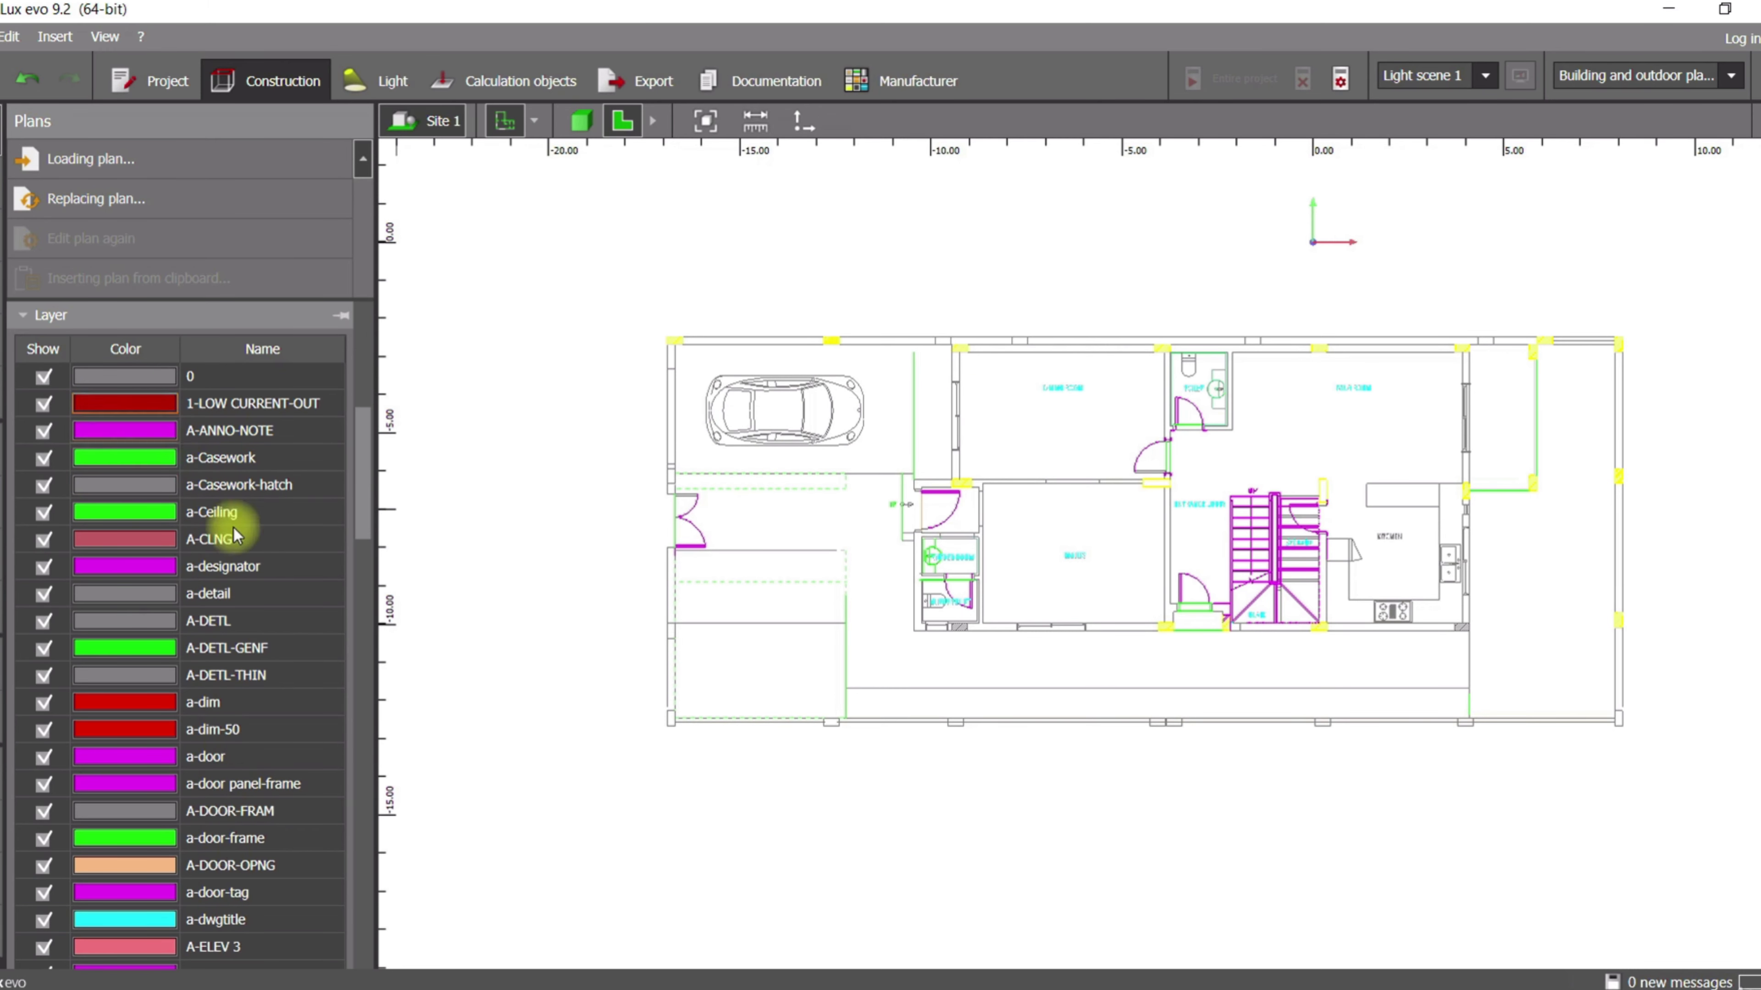
left_click(135, 380)
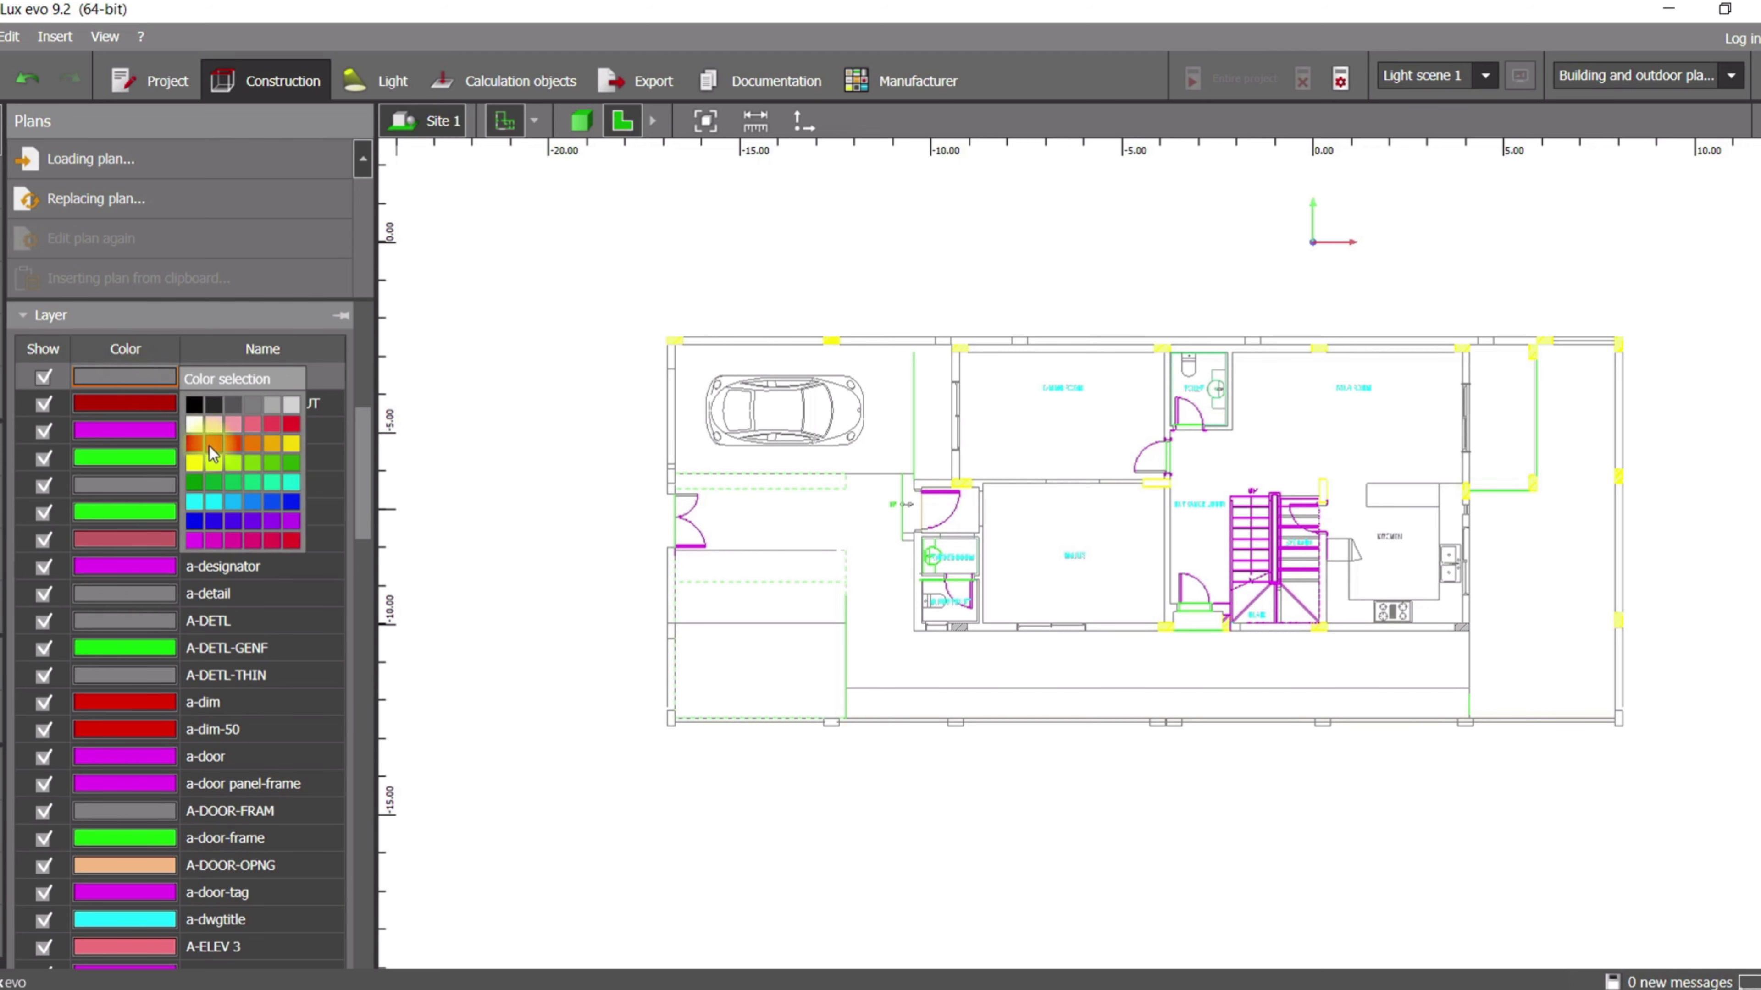
left_click(658, 558)
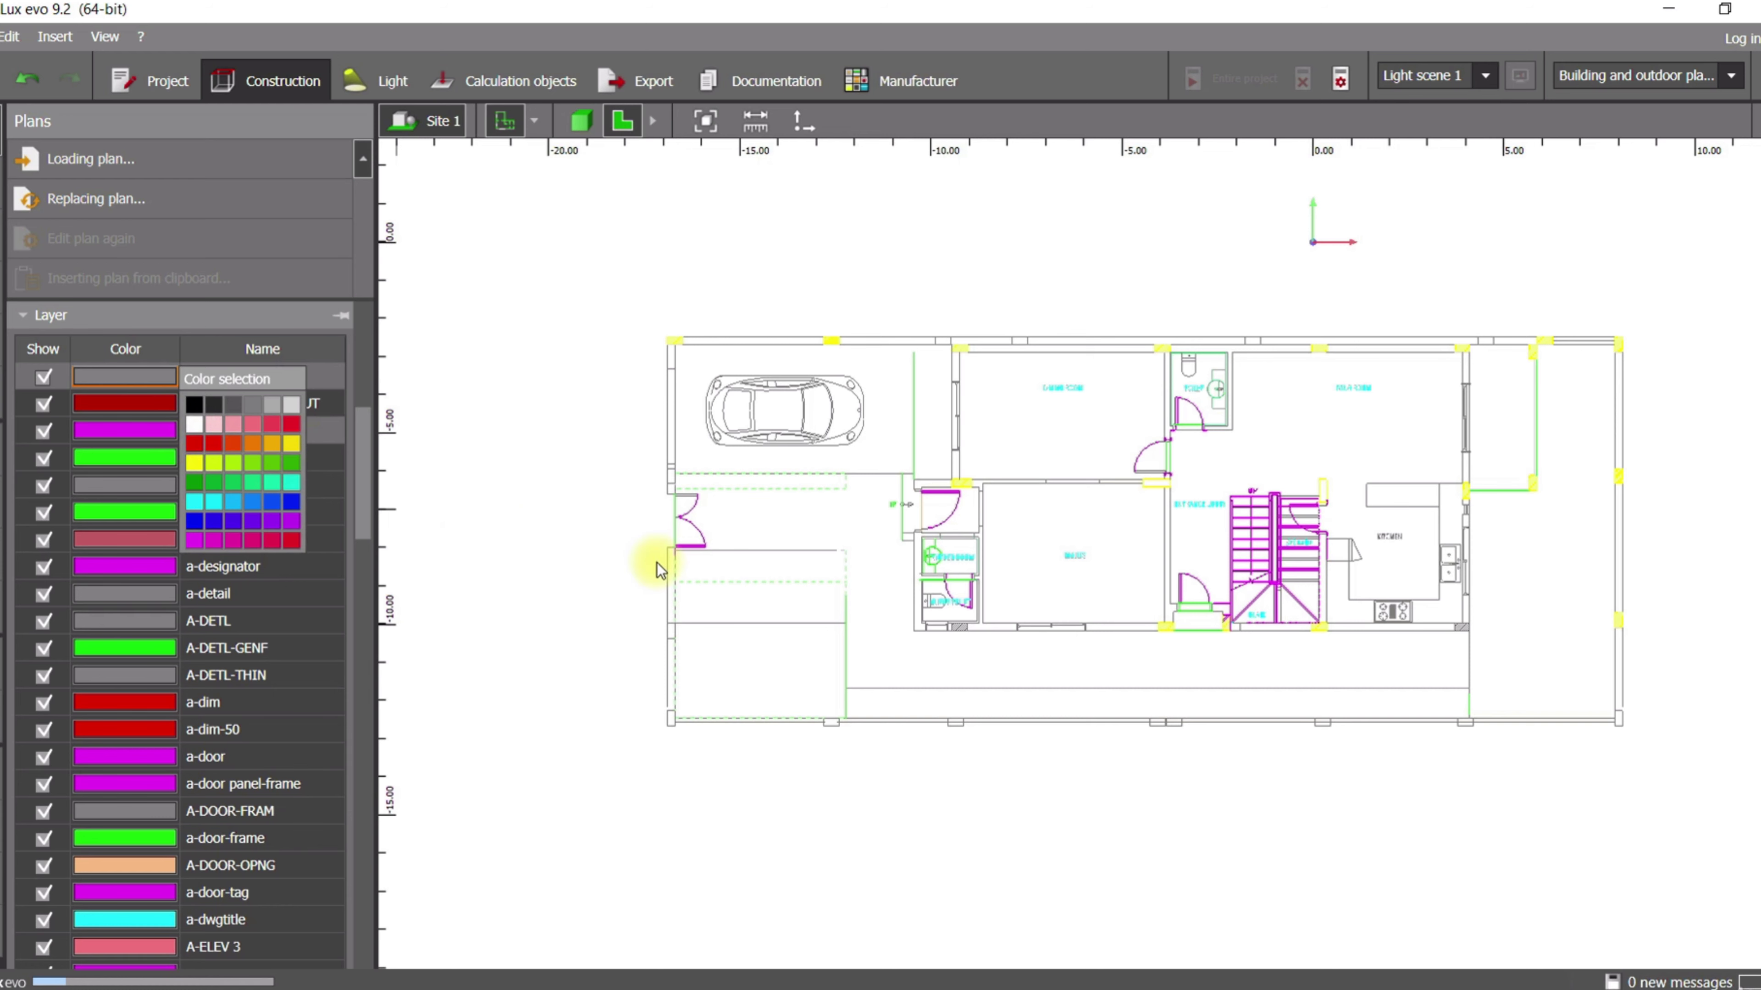
left_click(201, 446)
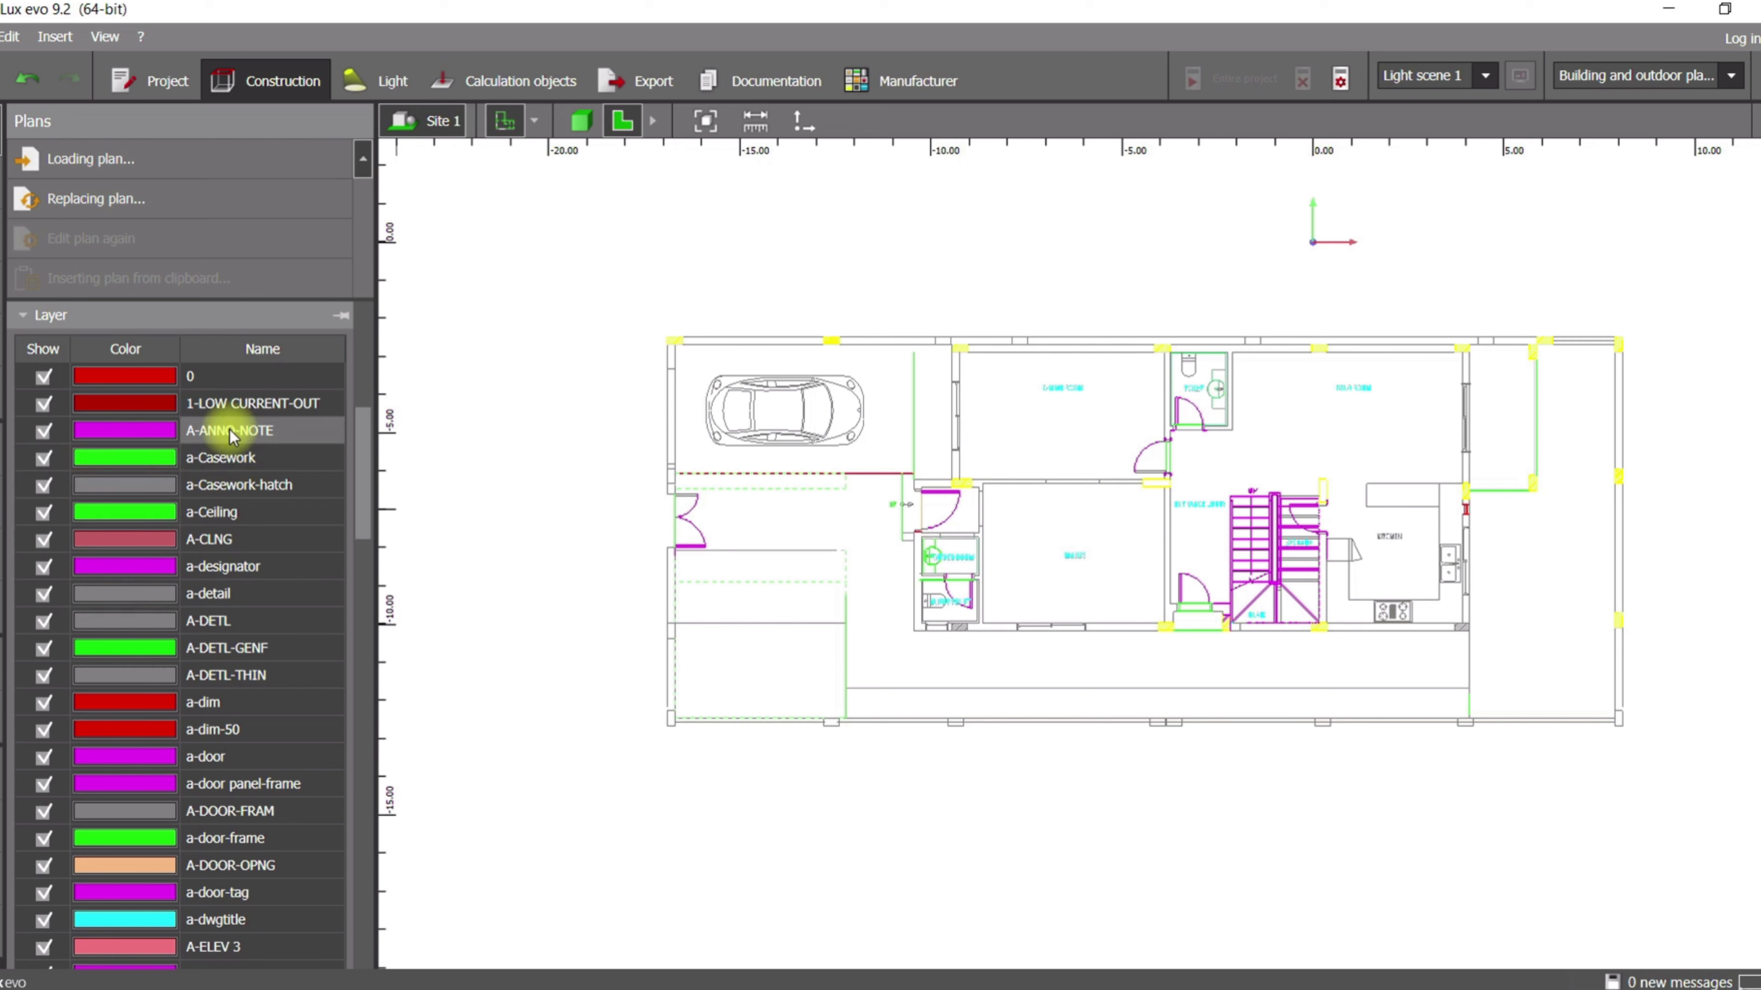
- Select all layers of the imported plan and change their color to red
left_click(230, 402)
key("ctrl+a")
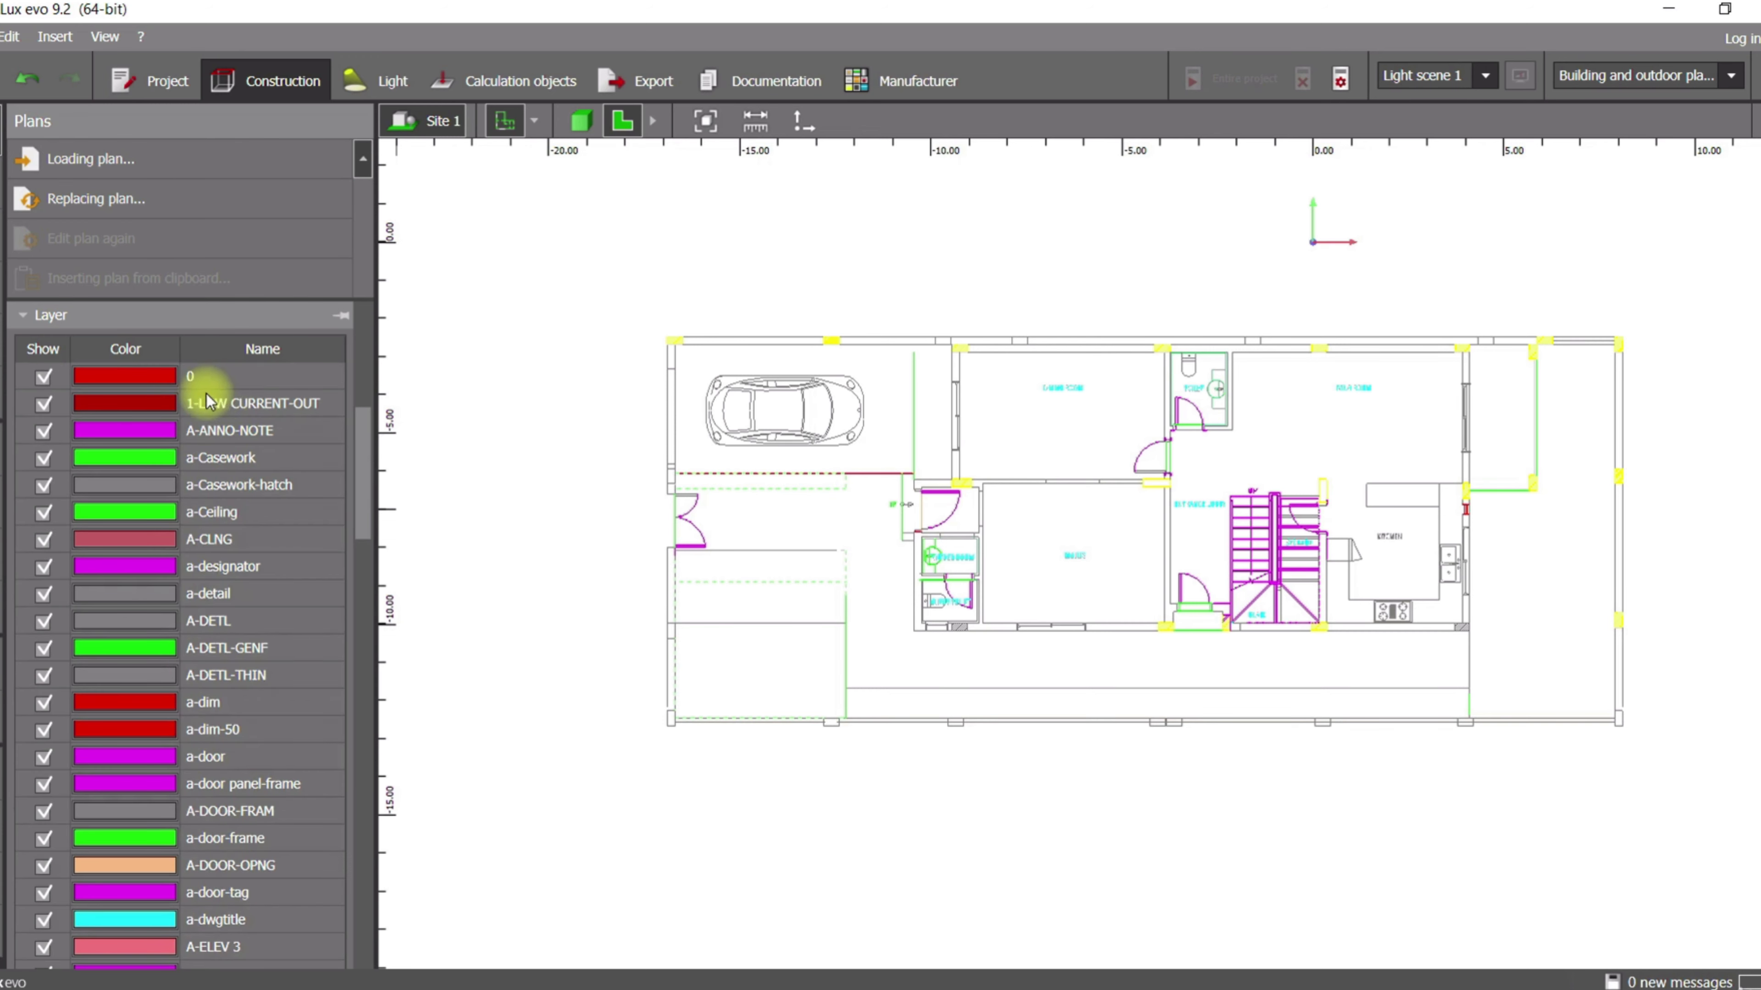
left_click(167, 378)
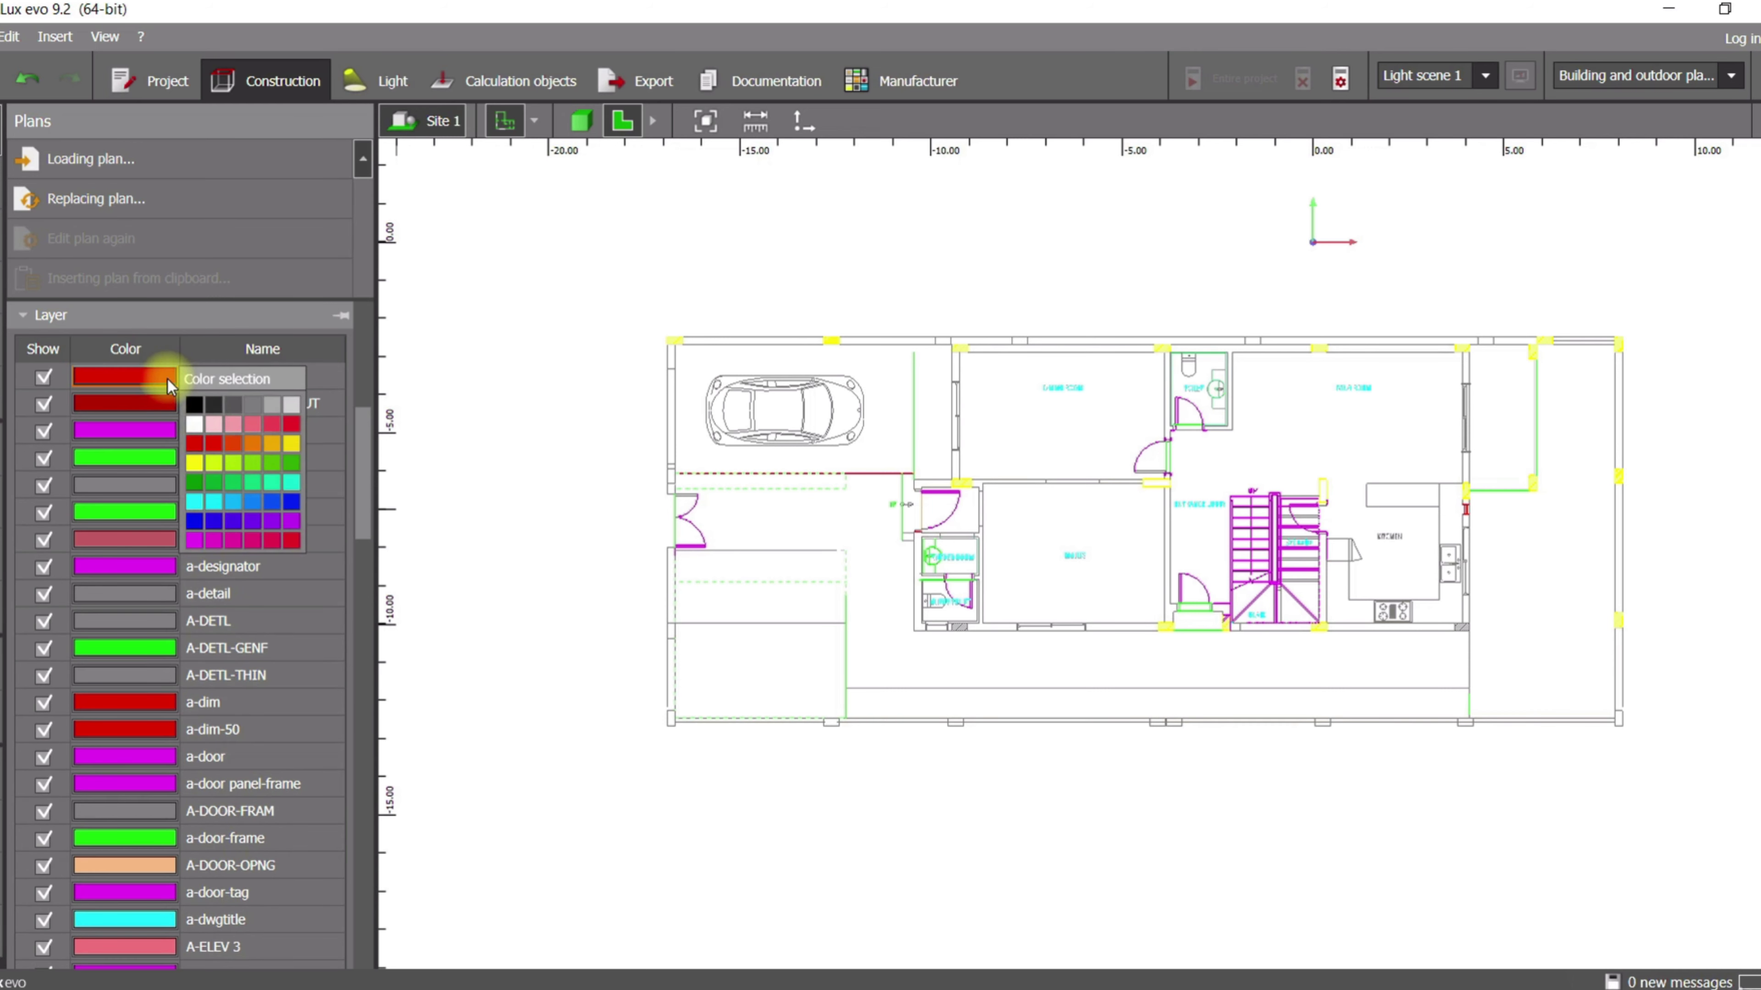
left_click(220, 439)
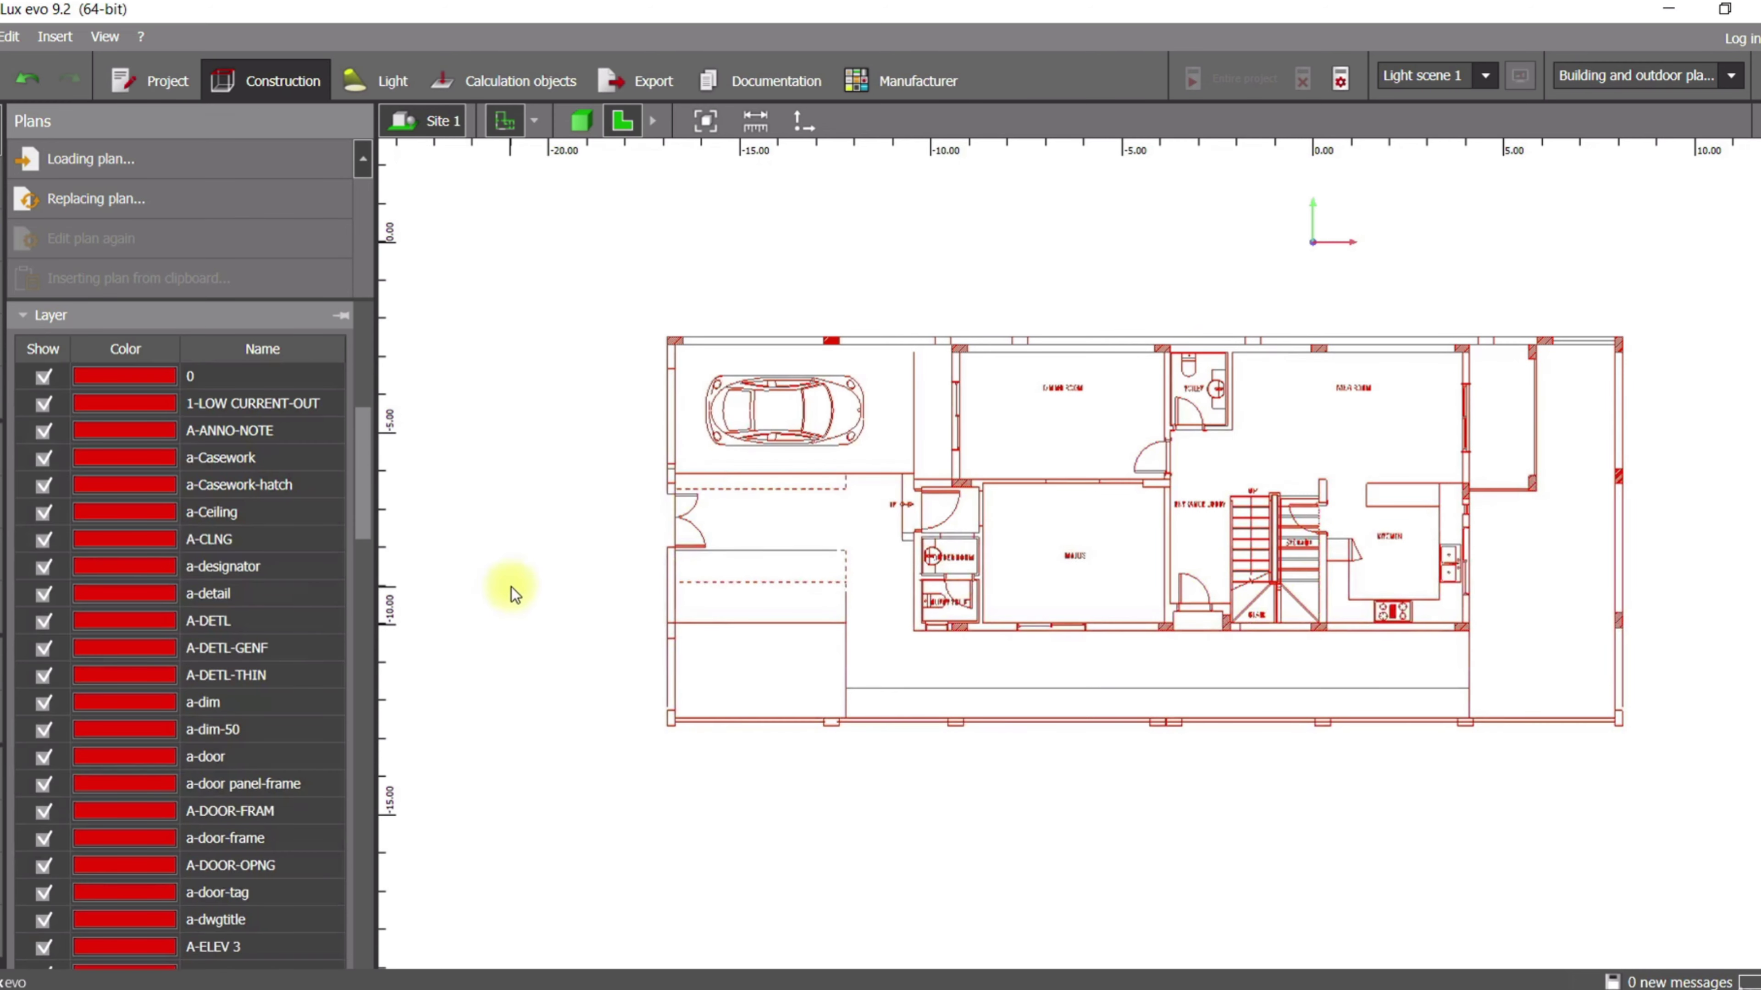
middle_click_drag(1100, 531, 974, 520)
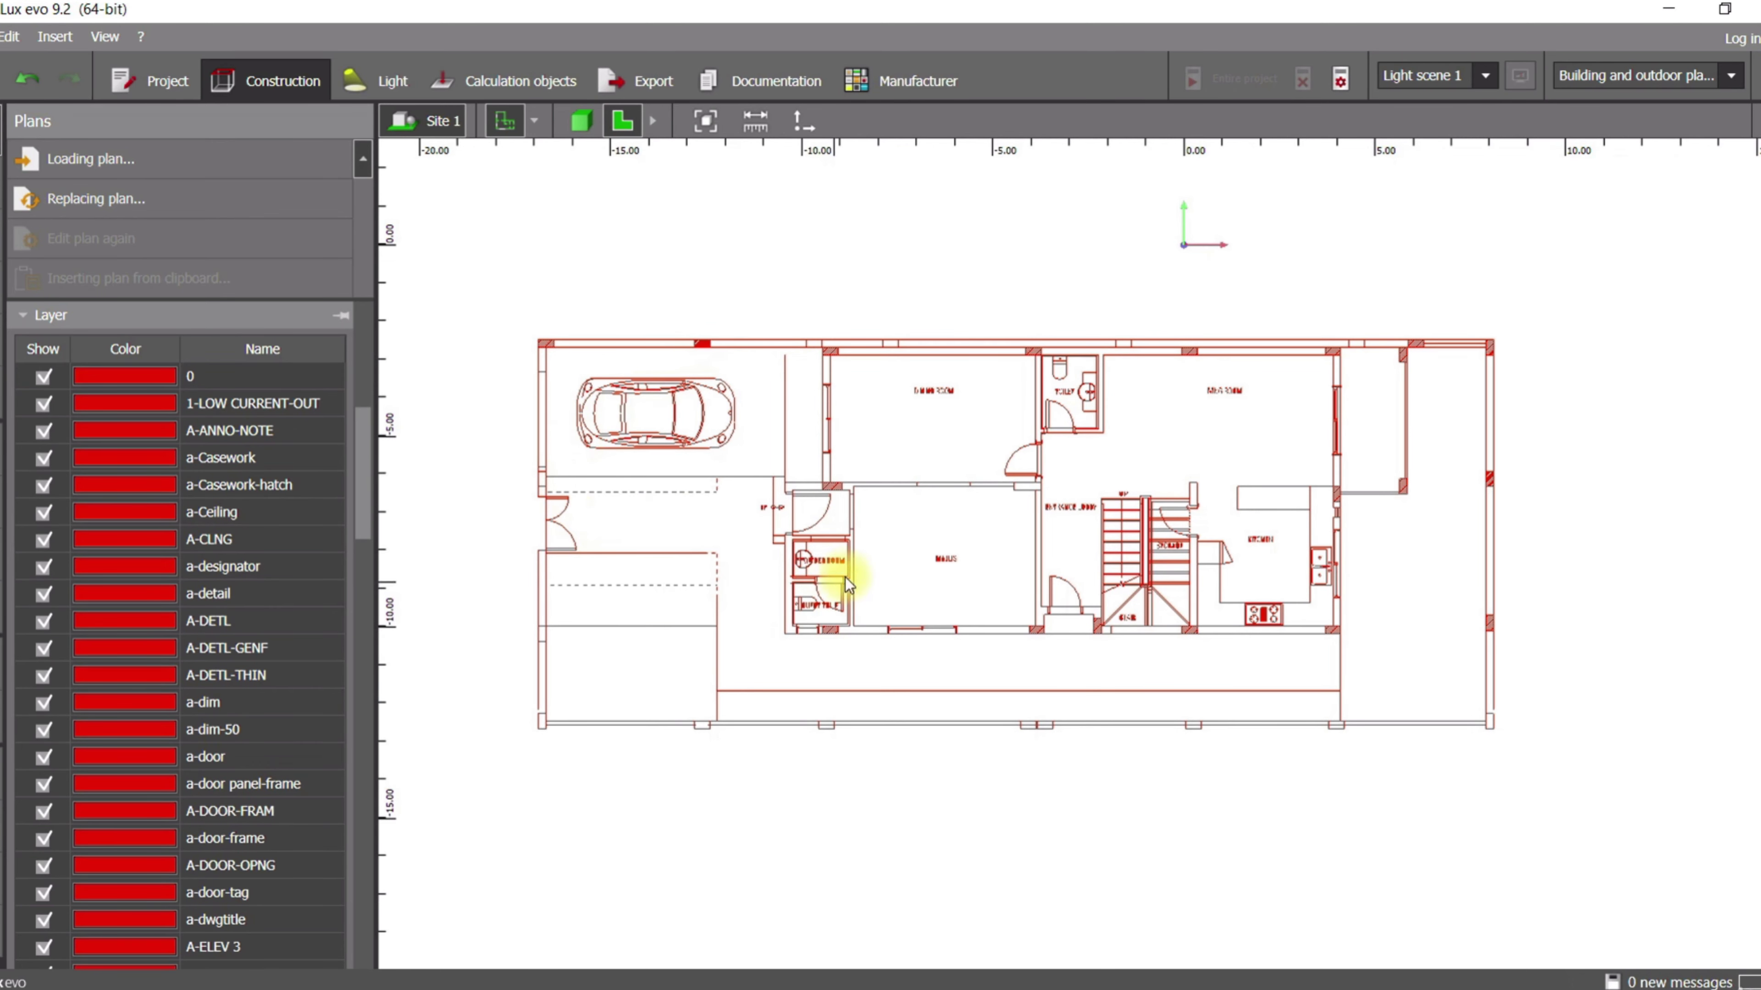
middle_click_drag(850, 584, 912, 595)
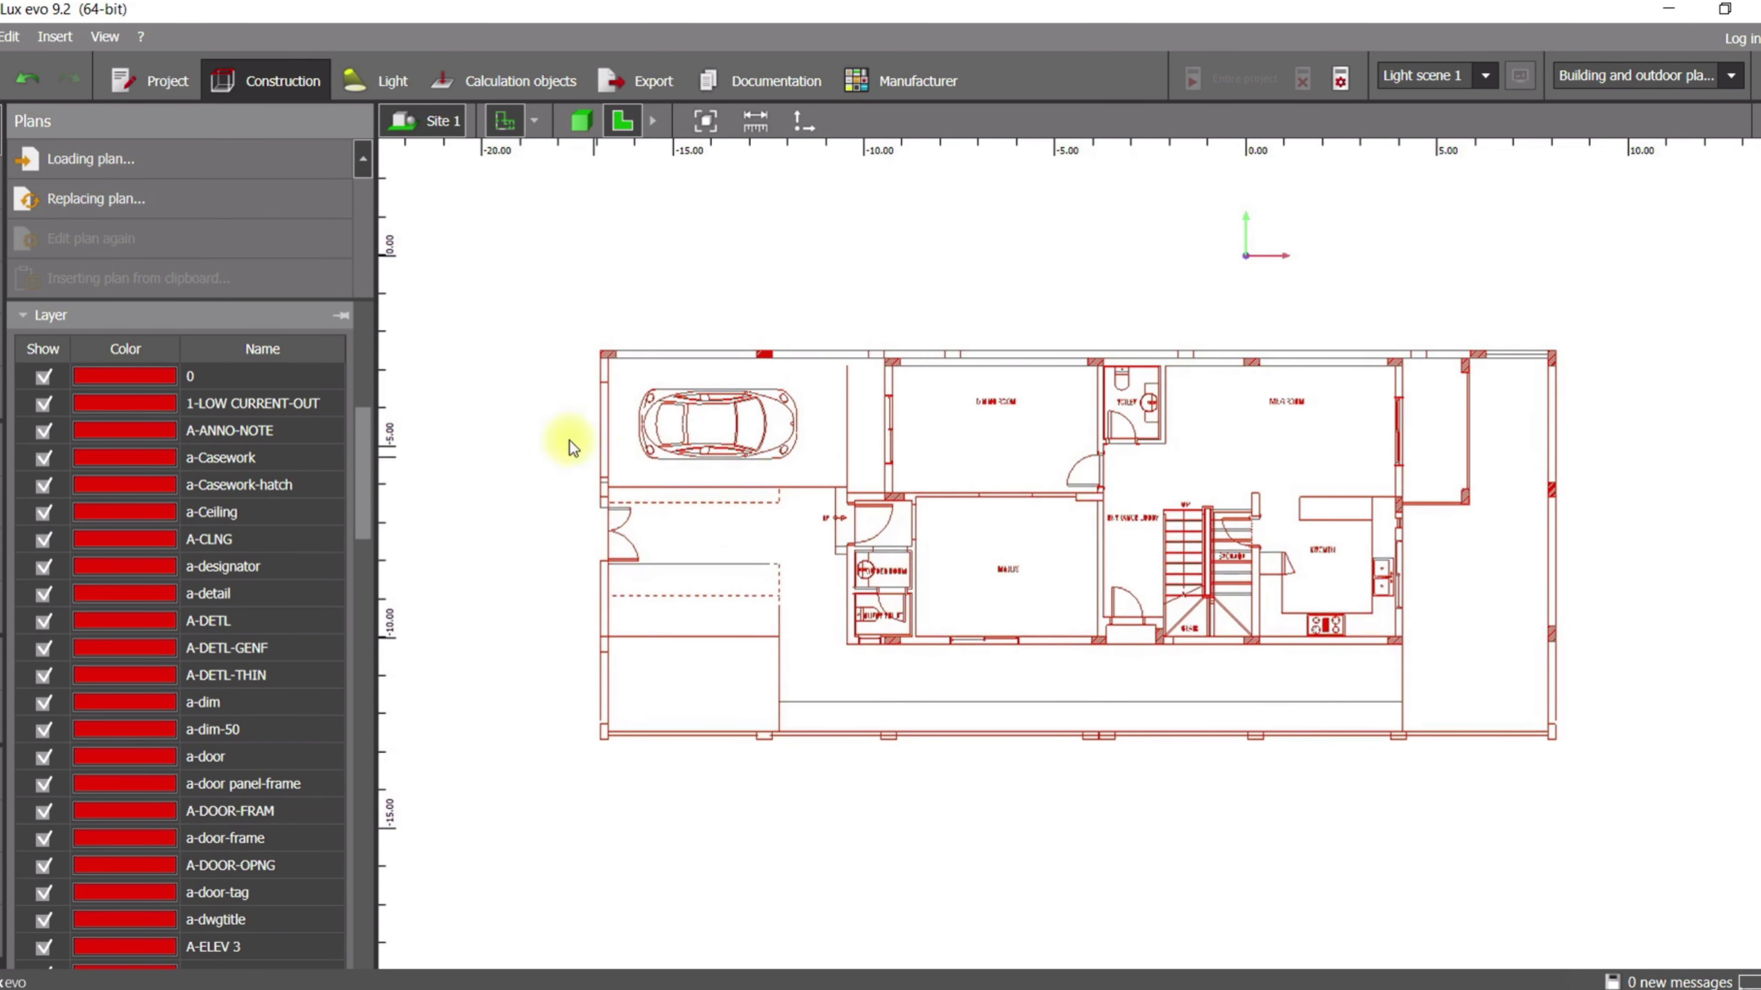
- Turn off the display of plans in the site view, and turn it back on
left_click(533, 123)
left_click(696, 284)
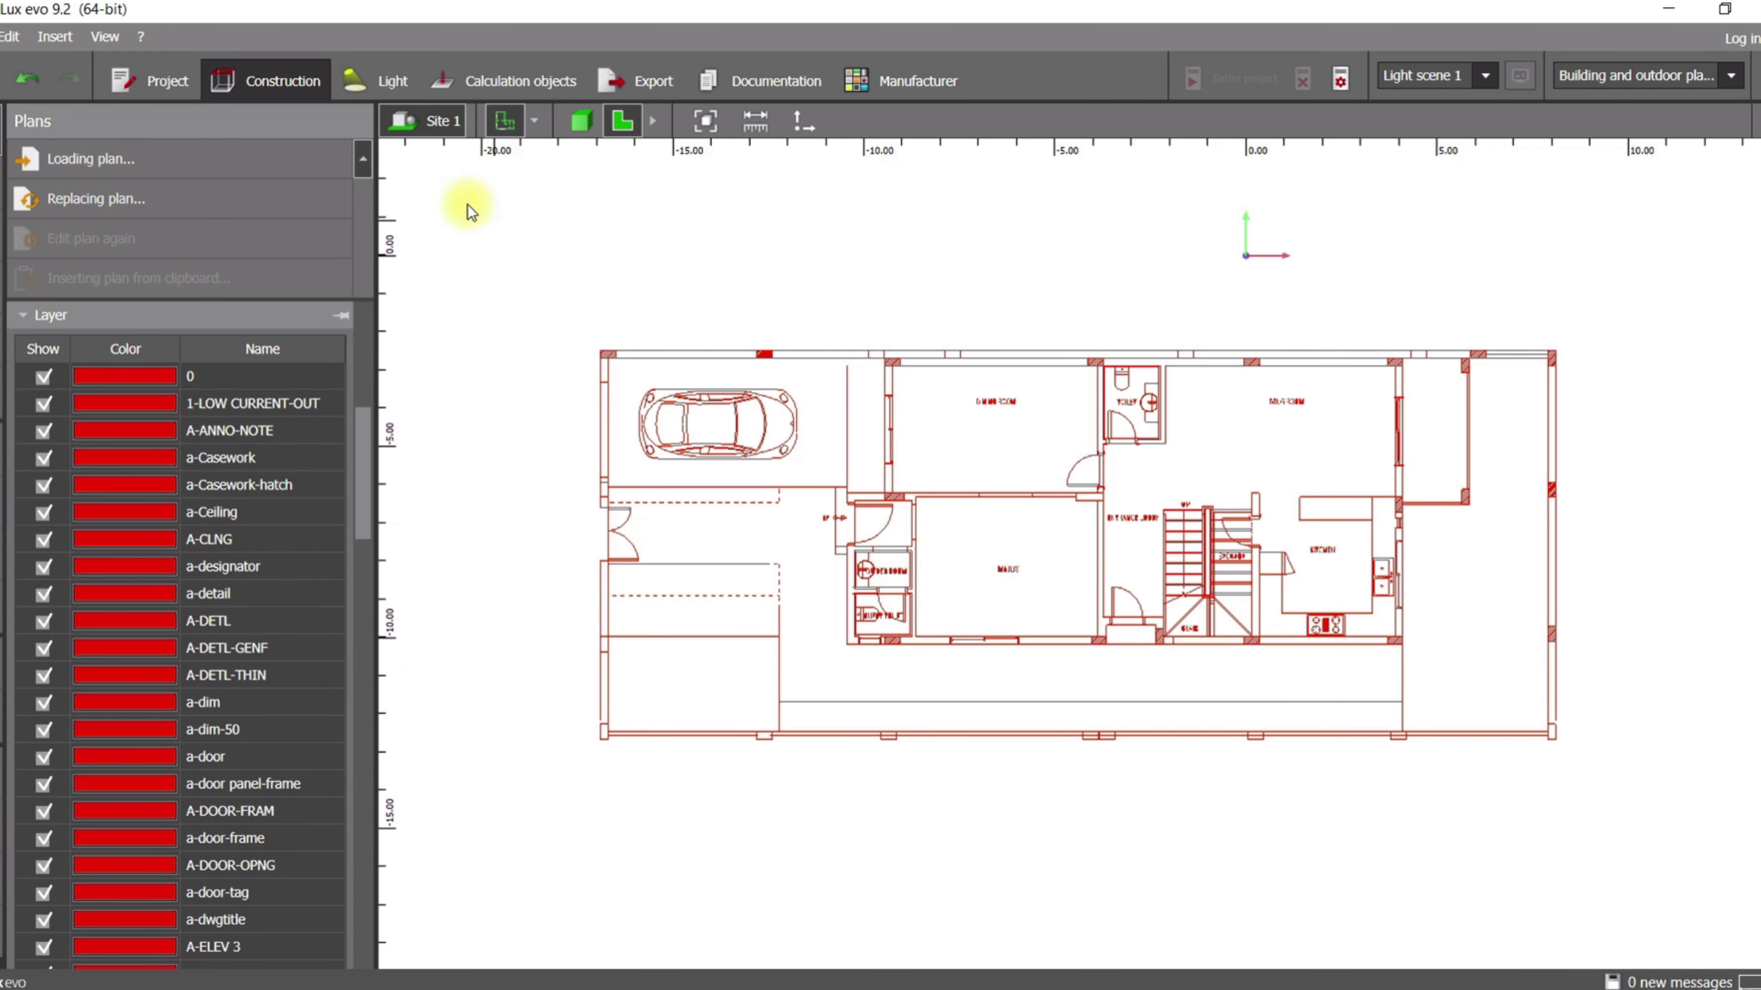
left_click(521, 129)
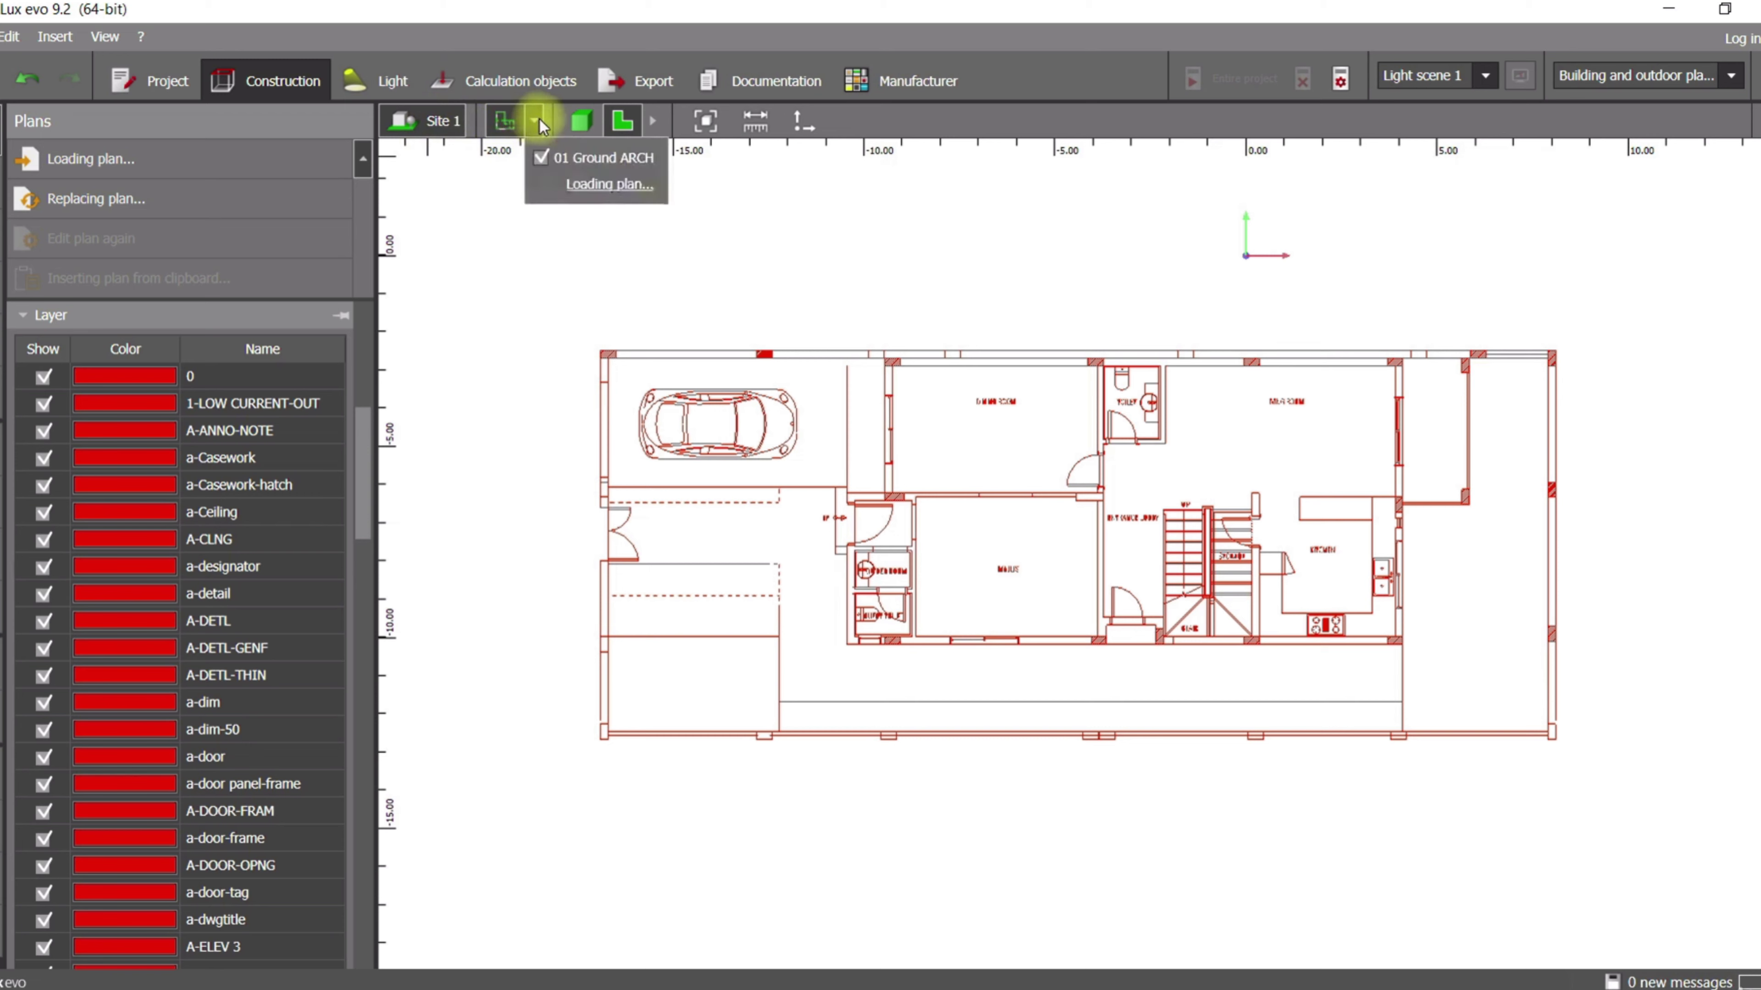
left_click(513, 123)
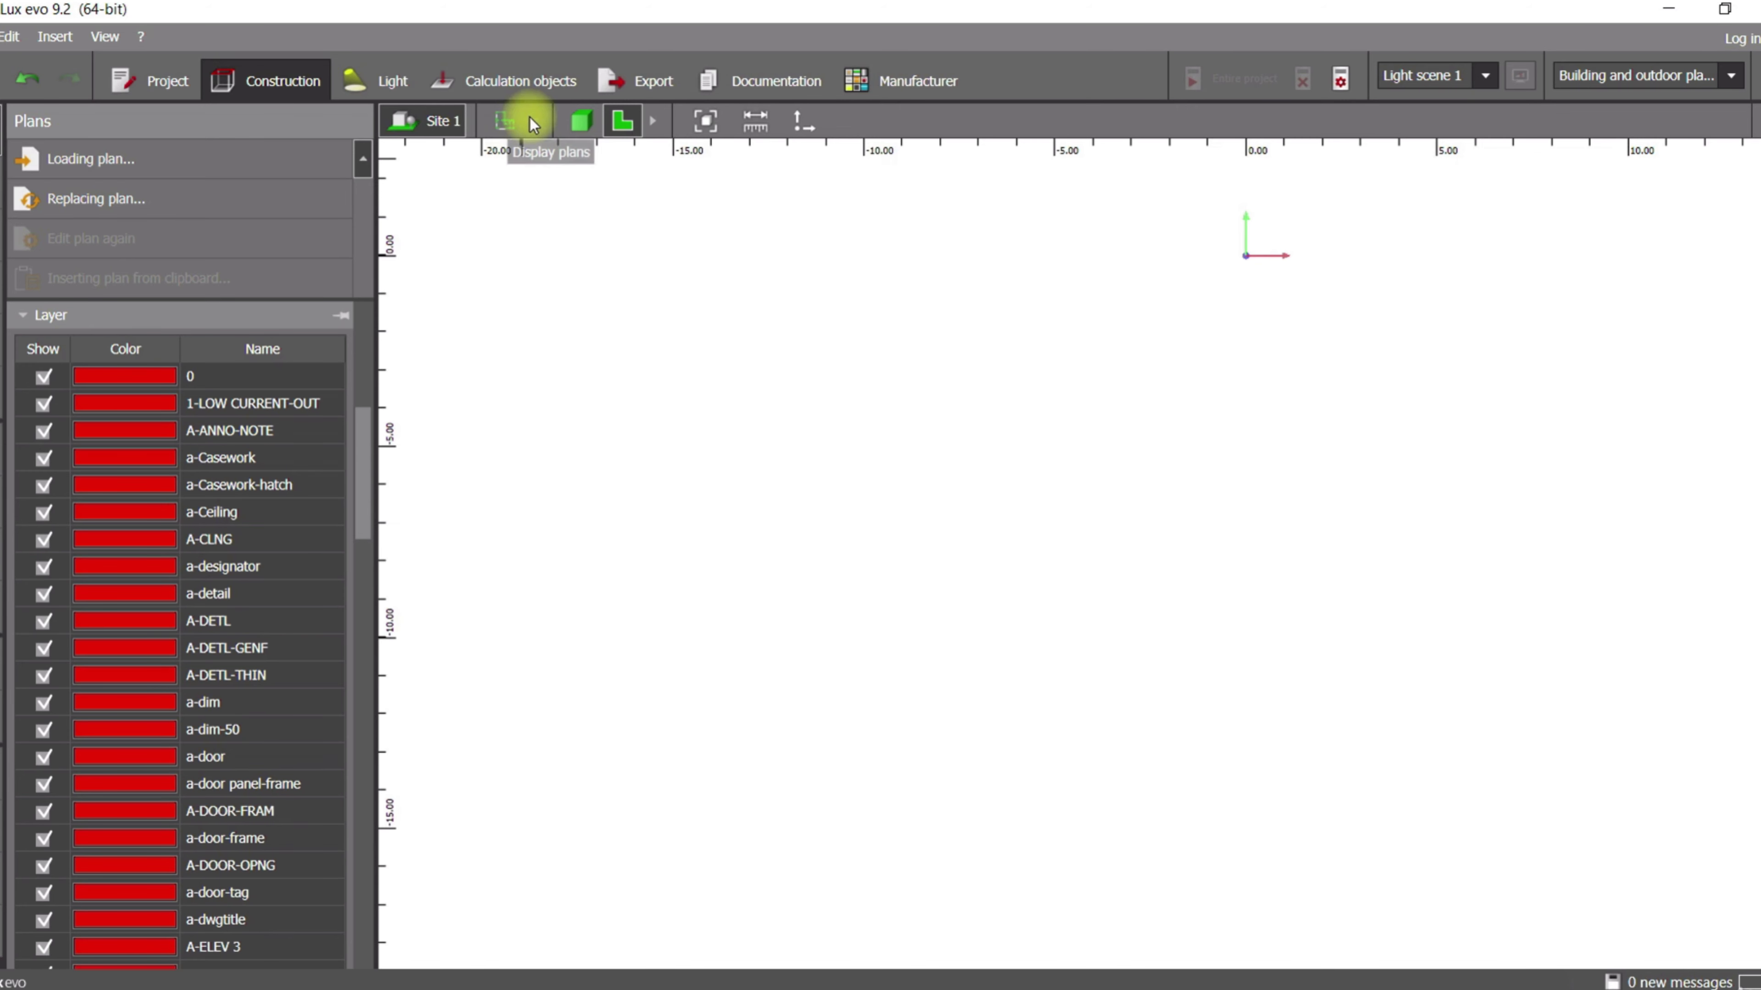
scroll(804, 437, "down", 3)
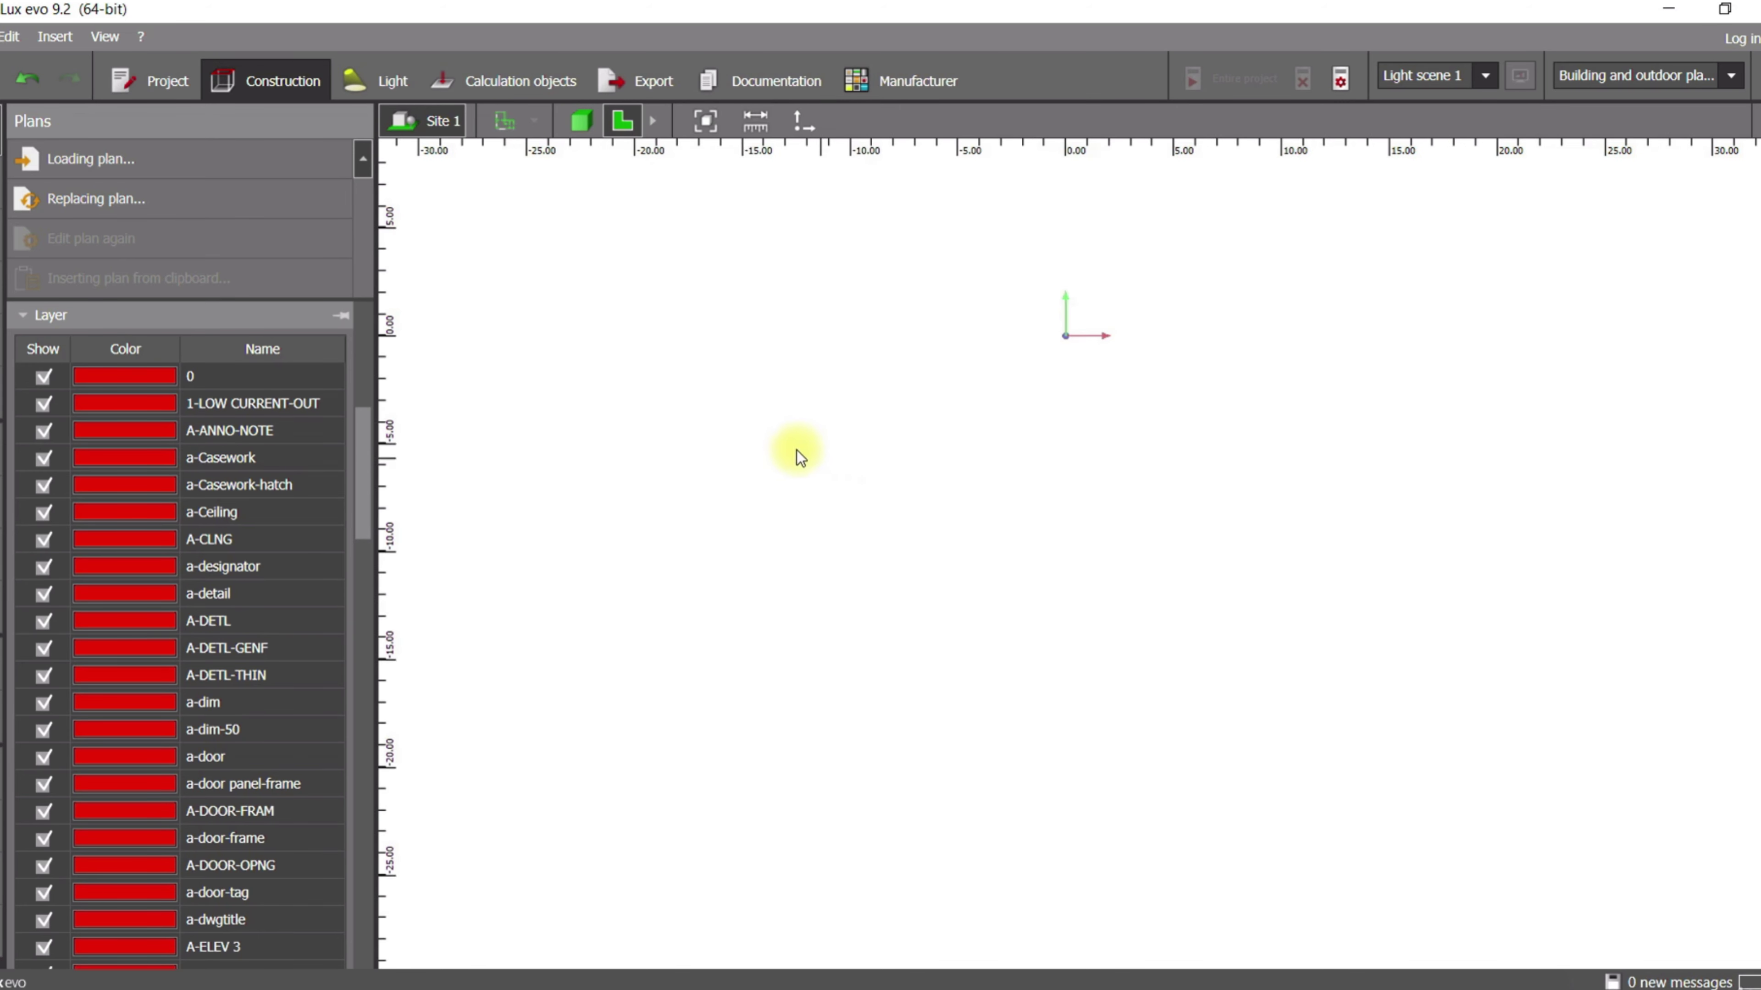
left_click(499, 121)
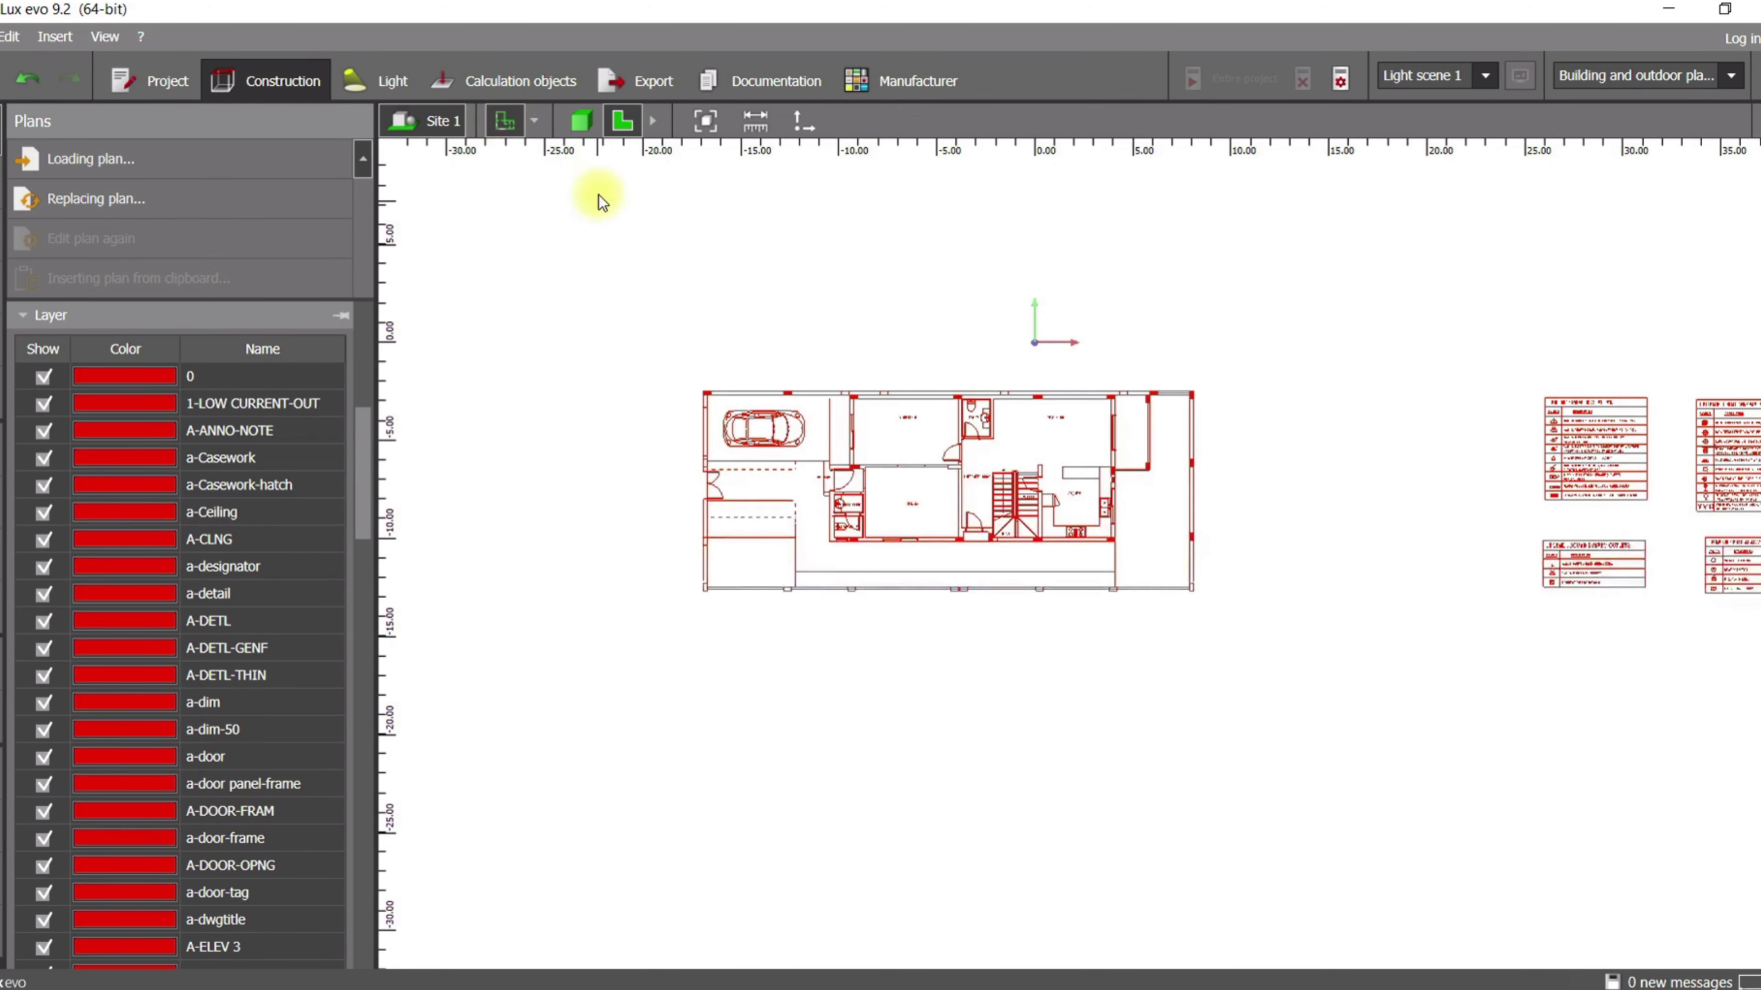
- Check that the 01 Ground ARCH plan is enabled in the list of displayed plans
left_click(542, 120)
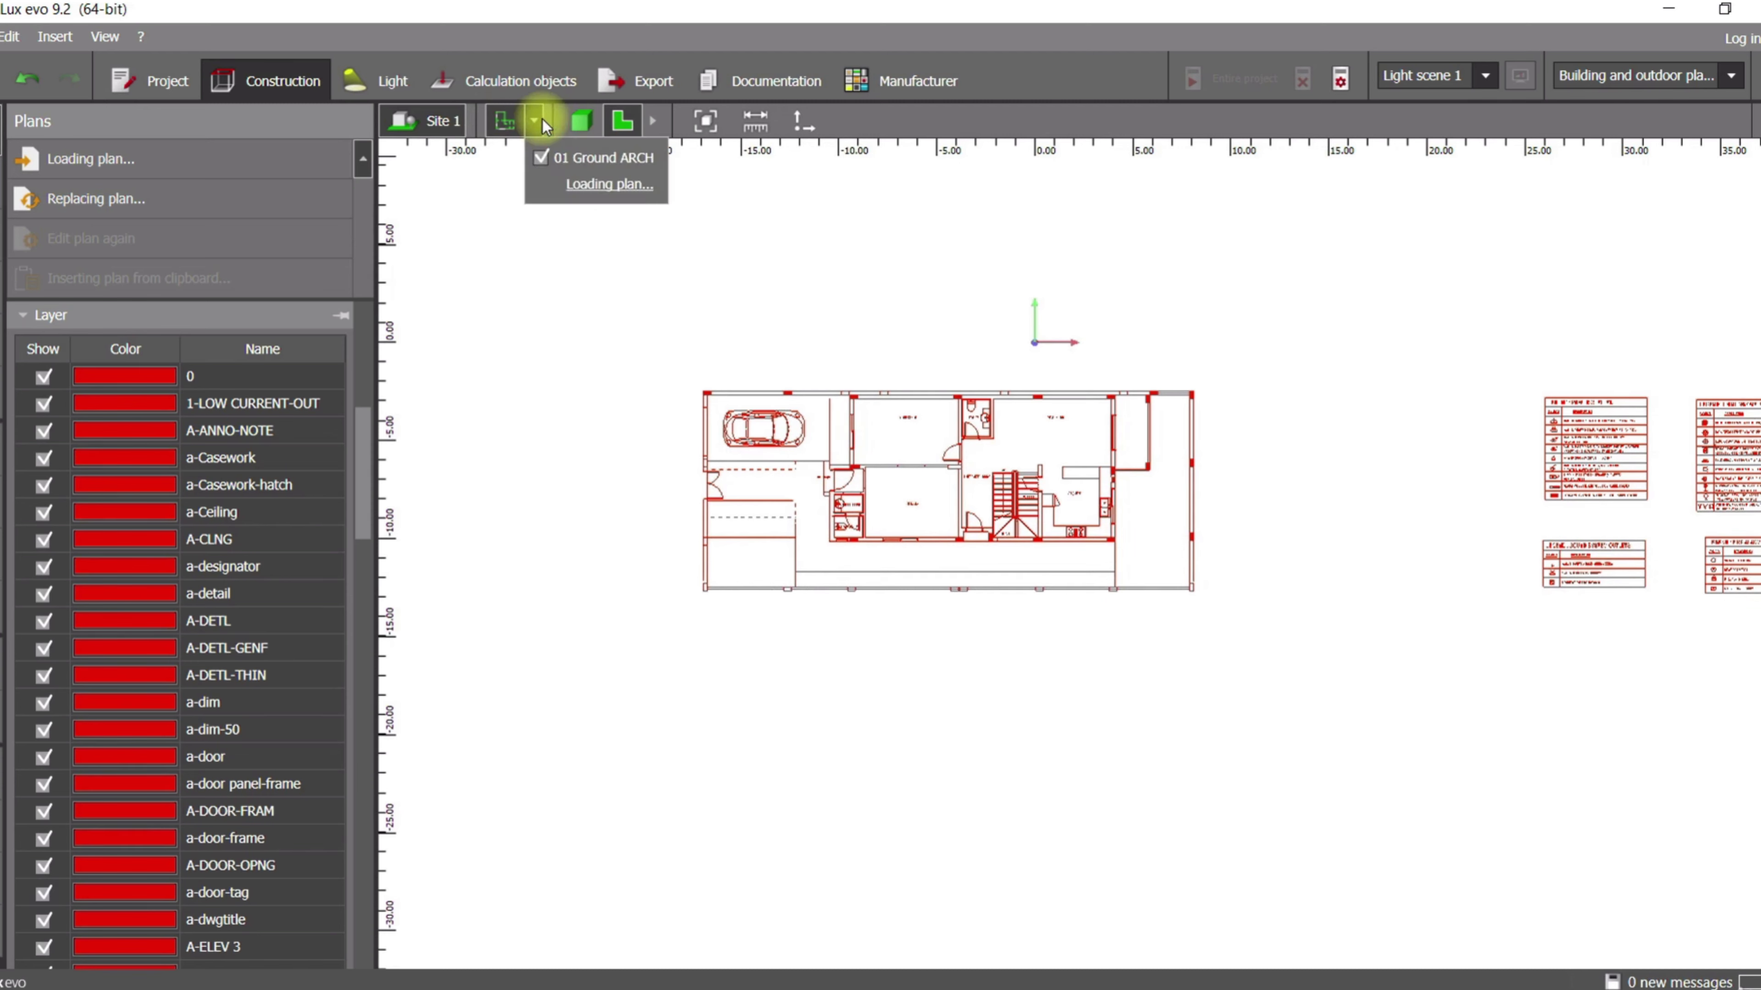
left_click(538, 159)
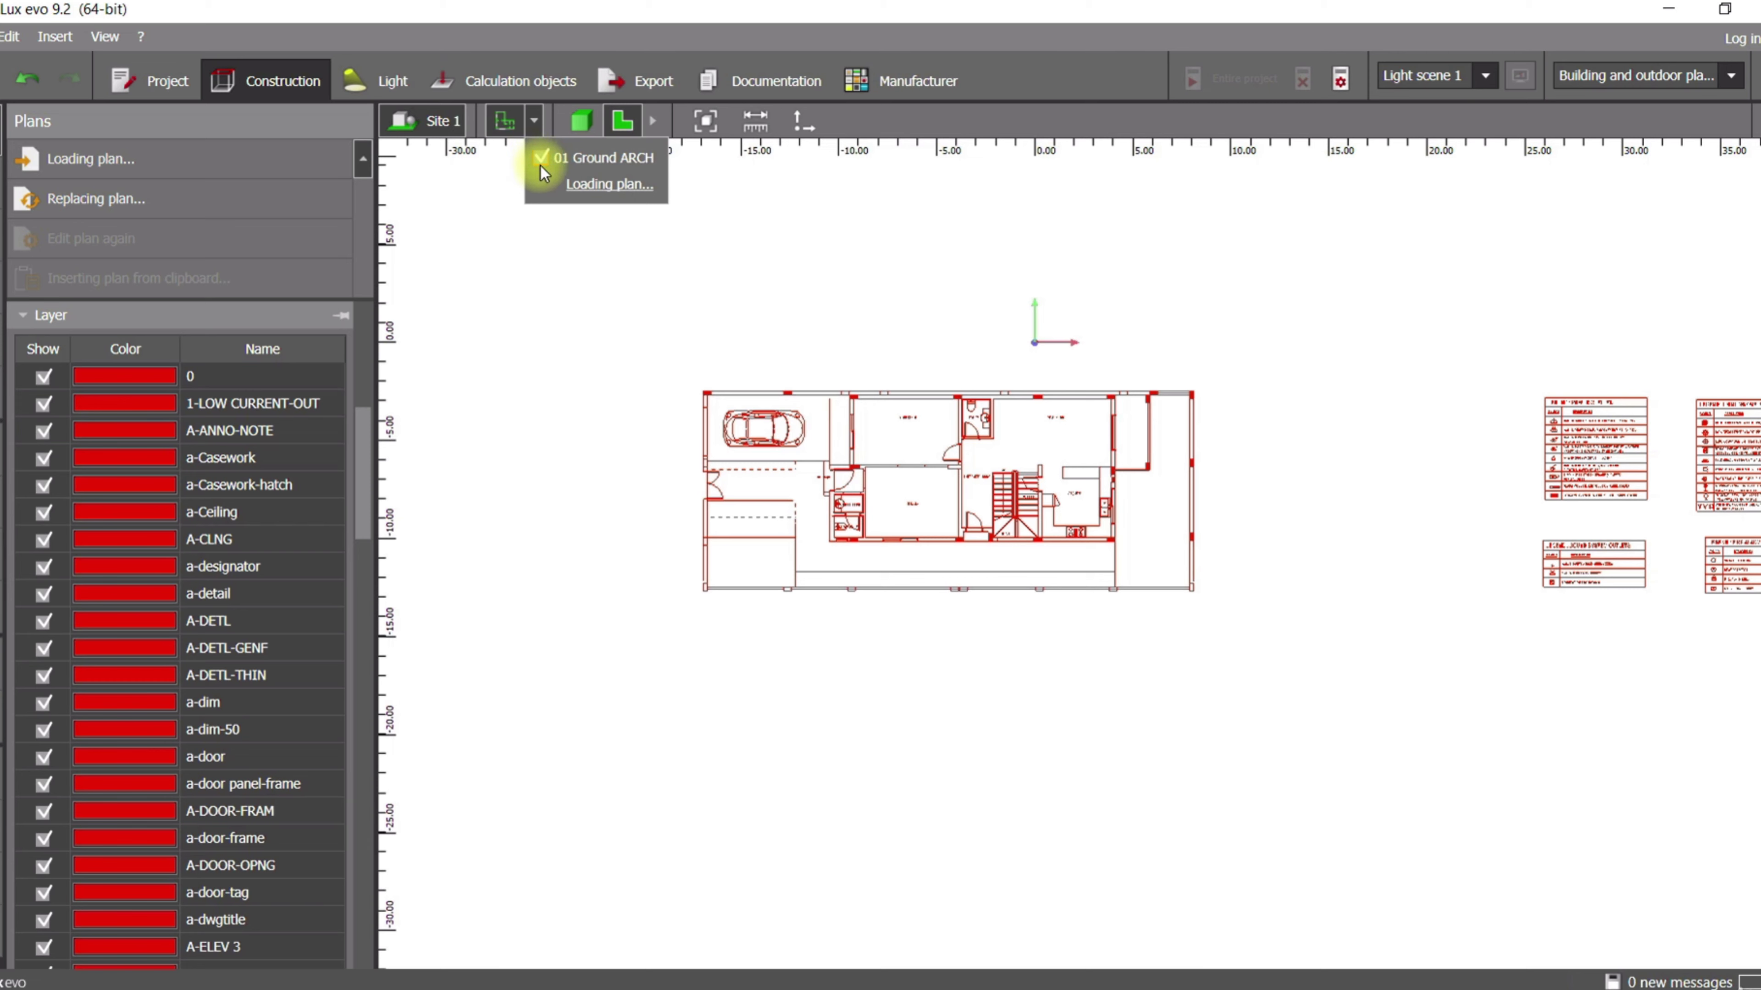
left_click(540, 160)
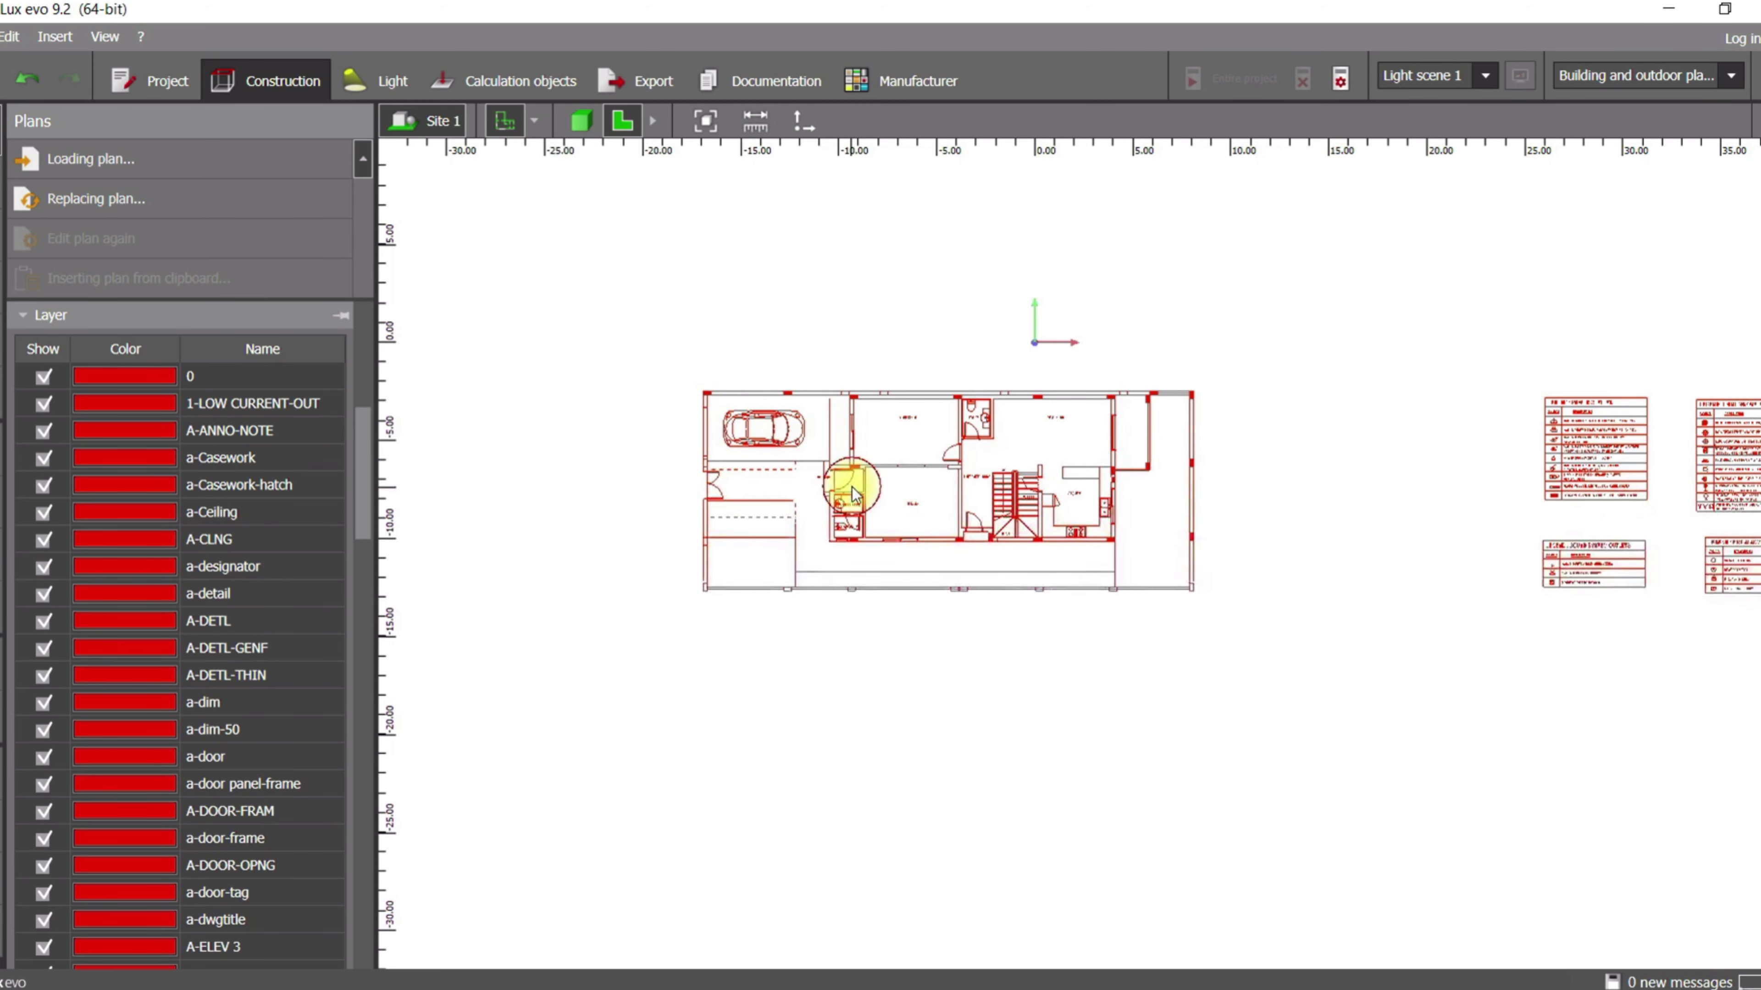
scroll(879, 405, "up", 3)
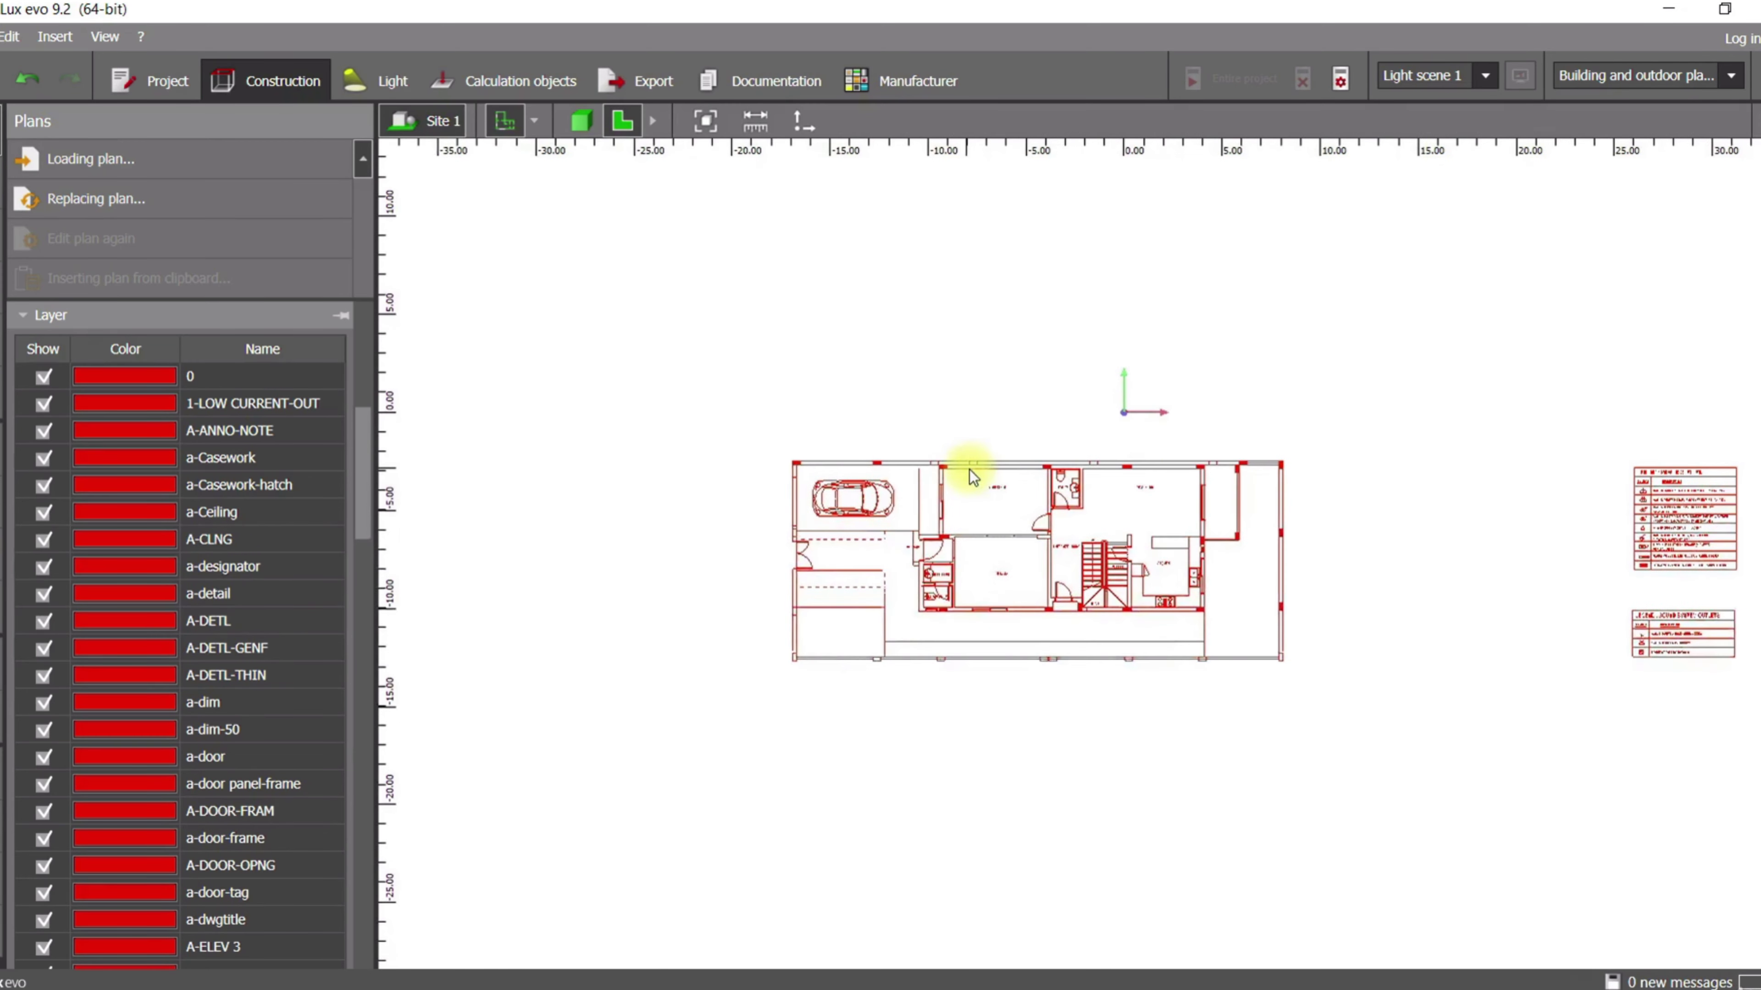
scroll(947, 527, "up", 5)
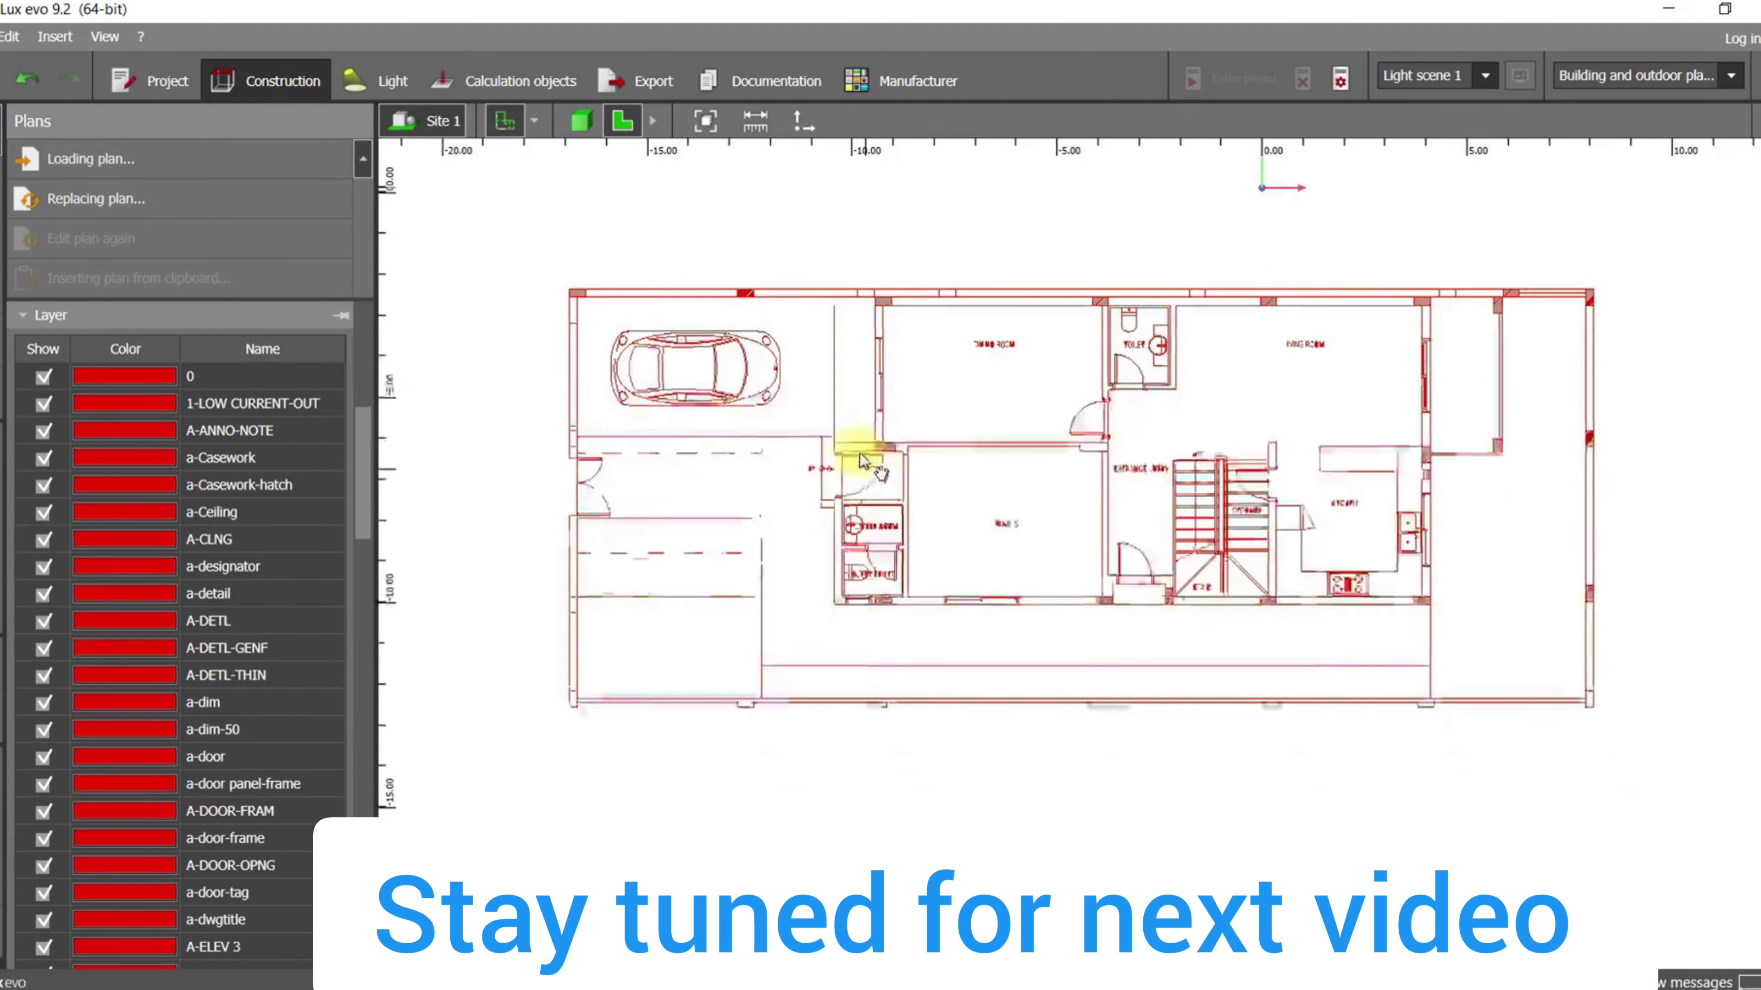
middle_click_drag(830, 474, 816, 502)
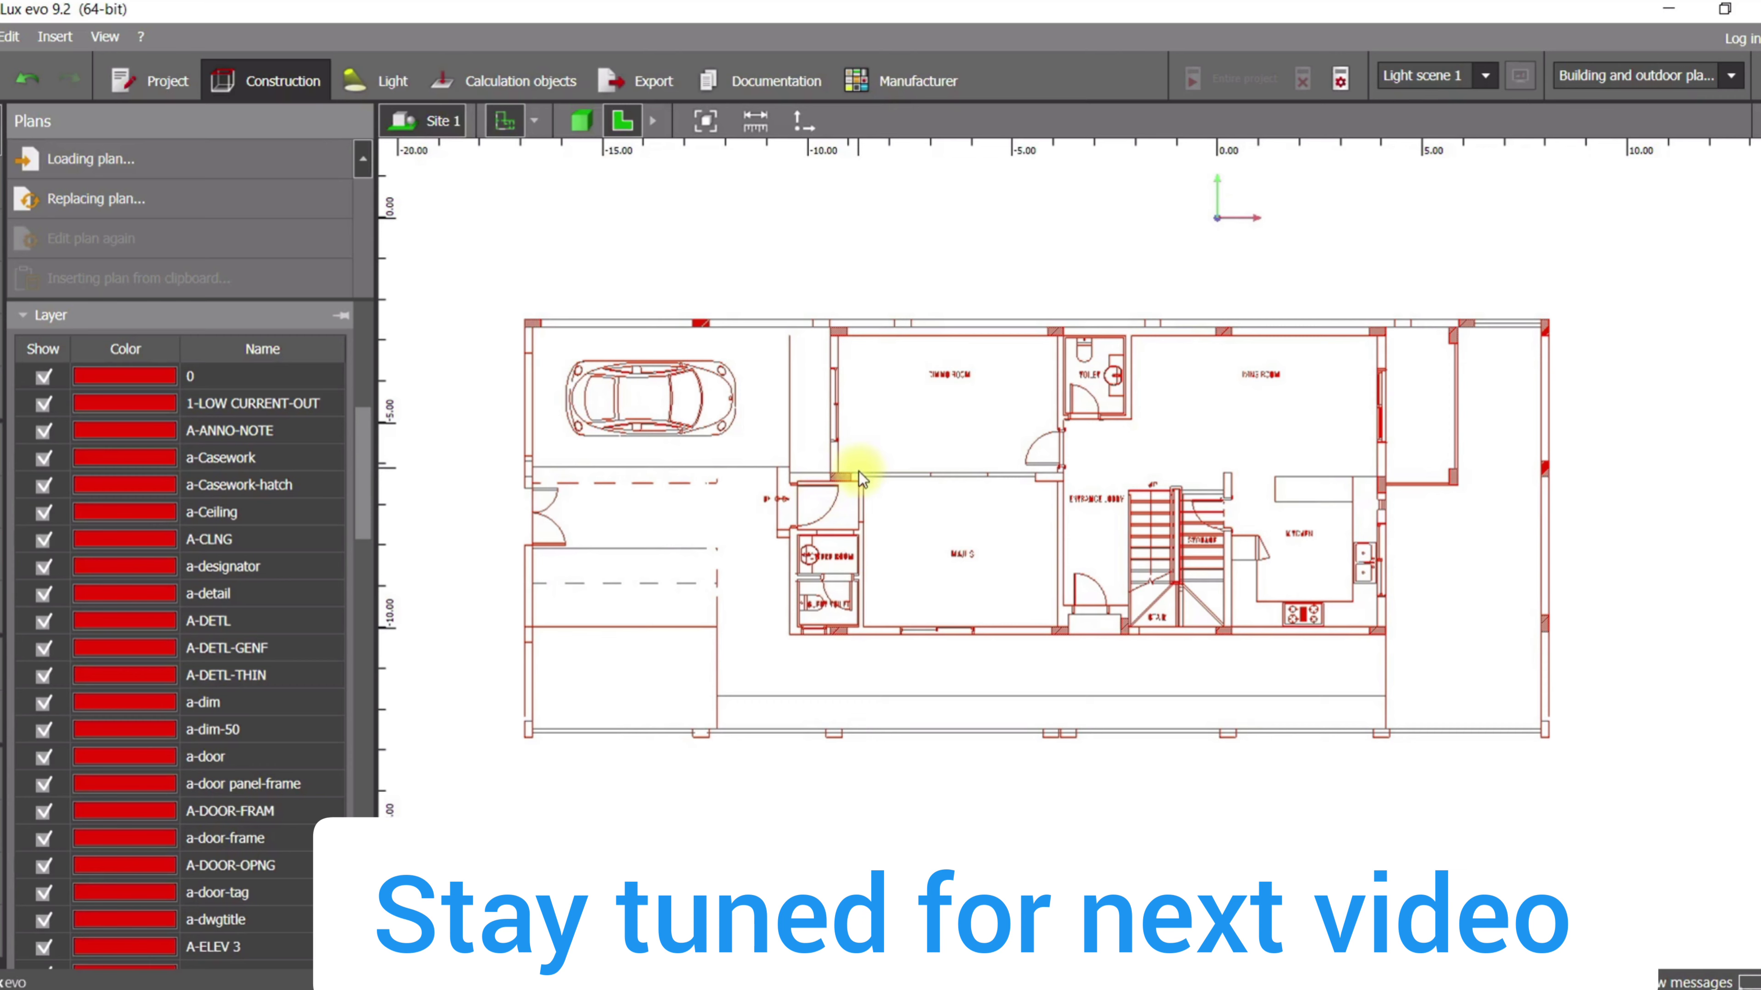